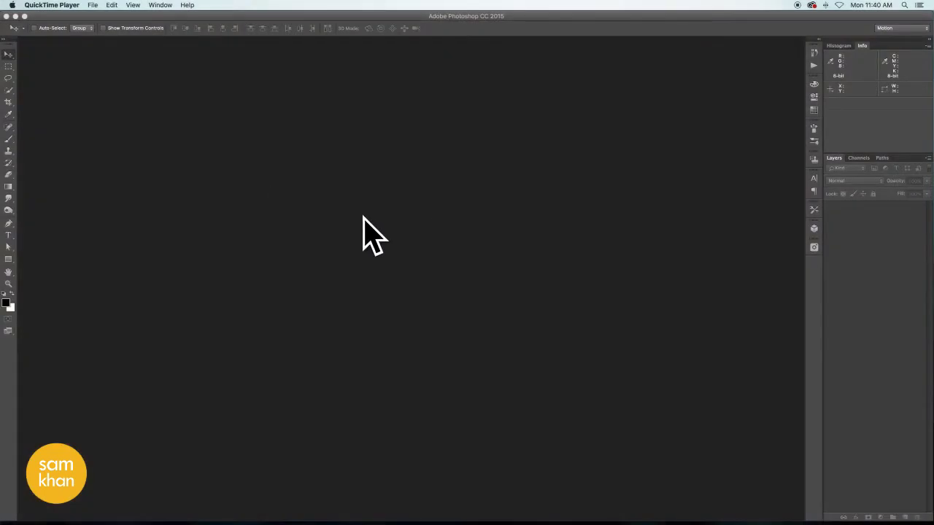
Step: Create a new 4096 × 2304 px, 72 ppi RGB document with a white background
{"action": "left_click", "coordinate": [94, 4]}
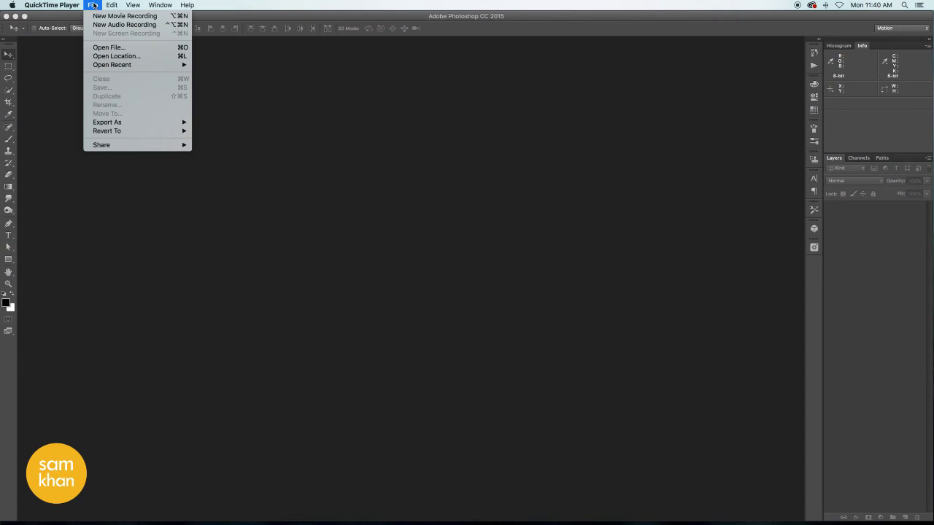
{"action": "left_click", "coordinate": [56, 45]}
{"action": "left_click", "coordinate": [83, 5]}
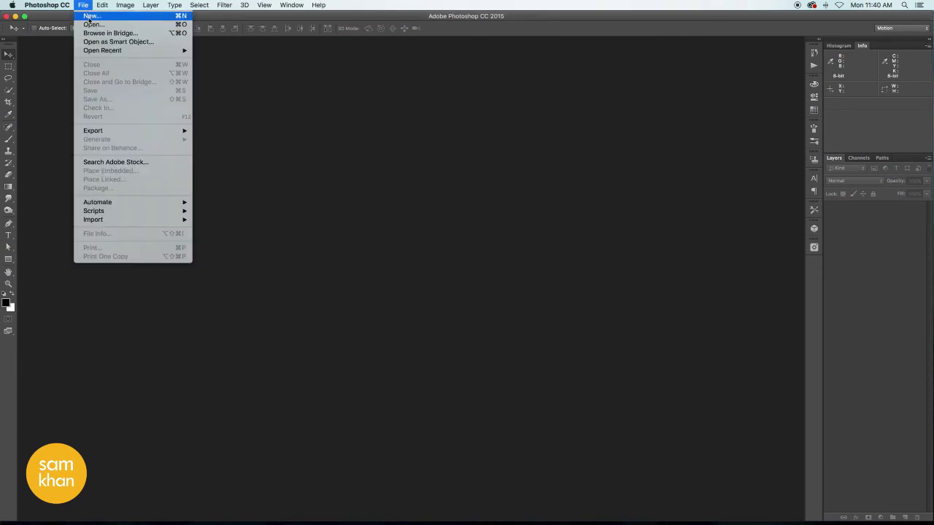
{"action": "left_click", "coordinate": [90, 15]}
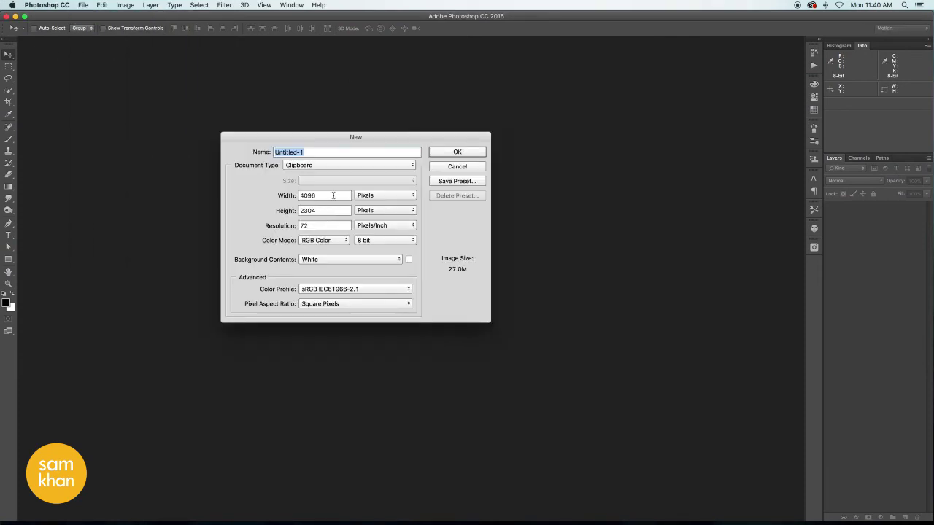
{"action": "double_click", "coordinate": [318, 226]}
{"action": "left_click", "coordinate": [339, 240]}
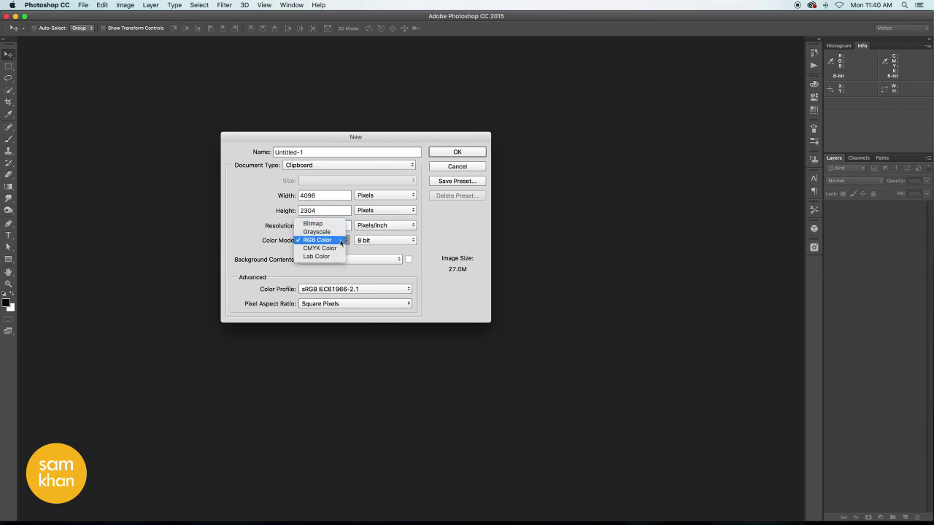
{"action": "left_click", "coordinate": [374, 228]}
{"action": "left_click", "coordinate": [469, 154]}
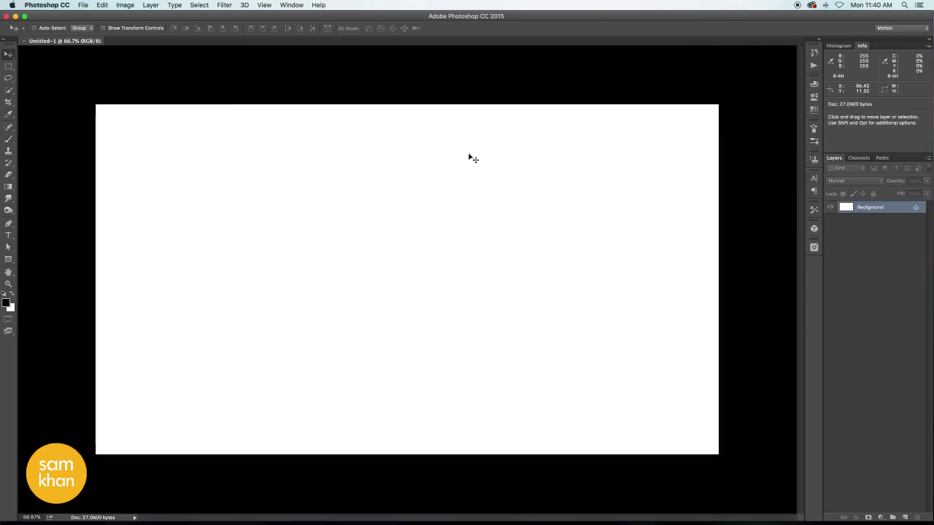
Step: Place WALL.jpg into the document as an embedded image
{"action": "left_click", "coordinate": [83, 5]}
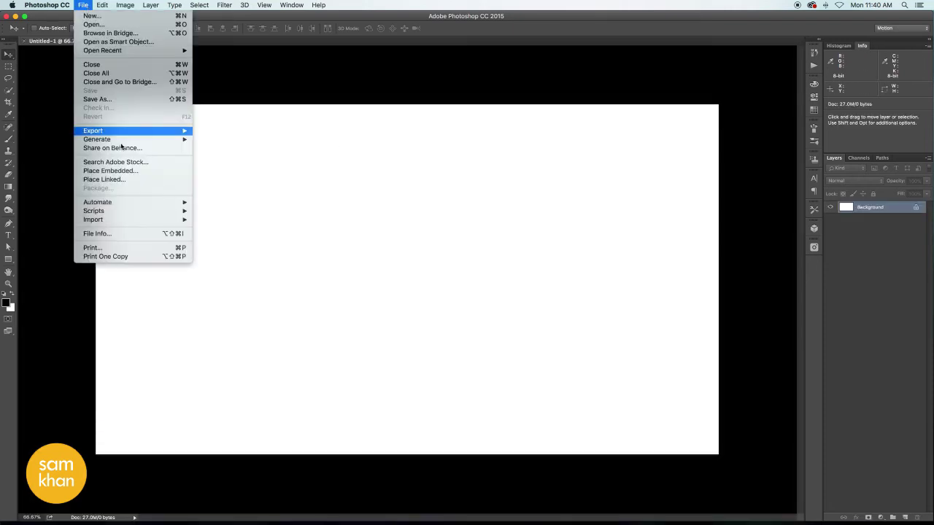
{"action": "left_click", "coordinate": [159, 171]}
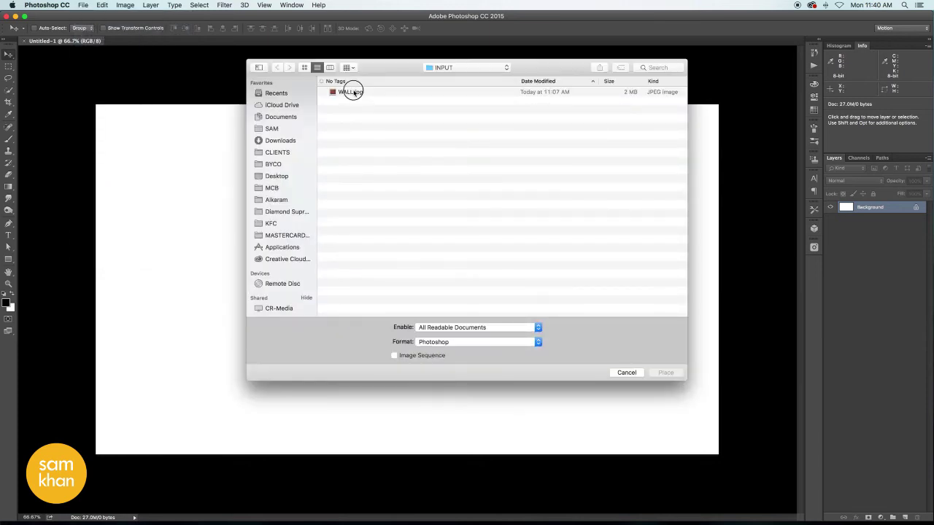
{"action": "left_click", "coordinate": [354, 92]}
{"action": "left_click", "coordinate": [665, 373]}
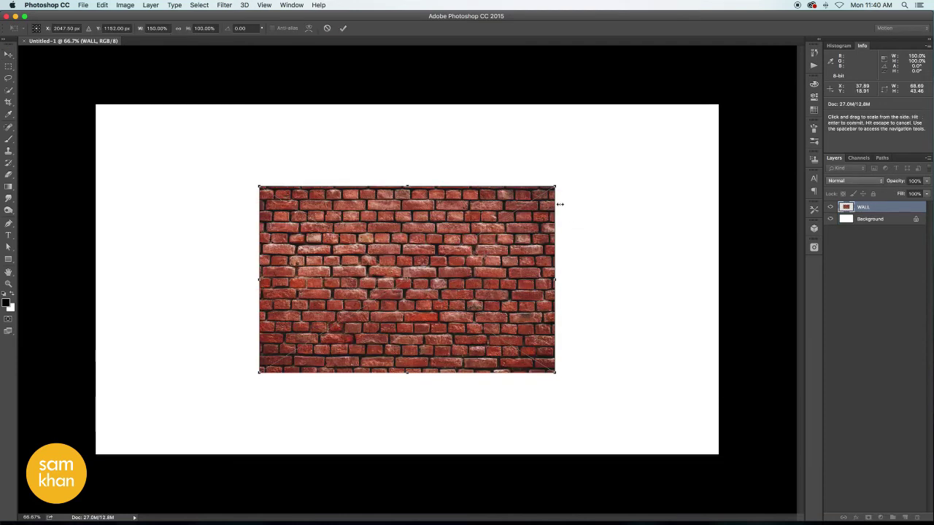
Step: Scale the brick image up to cover the whole canvas and commit it
{"action": "left_click_drag", "start_coordinate": [557, 186], "coordinate": [639, 134]}
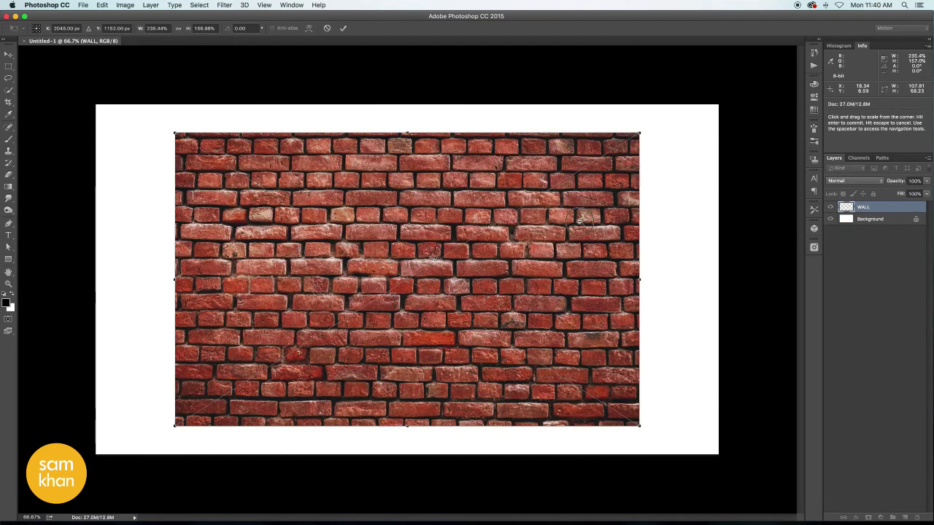
{"action": "left_click", "coordinate": [564, 222], "text": "alt"}
{"action": "mouse_move", "coordinate": [577, 170]}
{"action": "left_mouse_down"}
{"action": "mouse_move", "coordinate": [629, 151]}
{"action": "mouse_move", "coordinate": [634, 136]}
{"action": "left_mouse_up"}
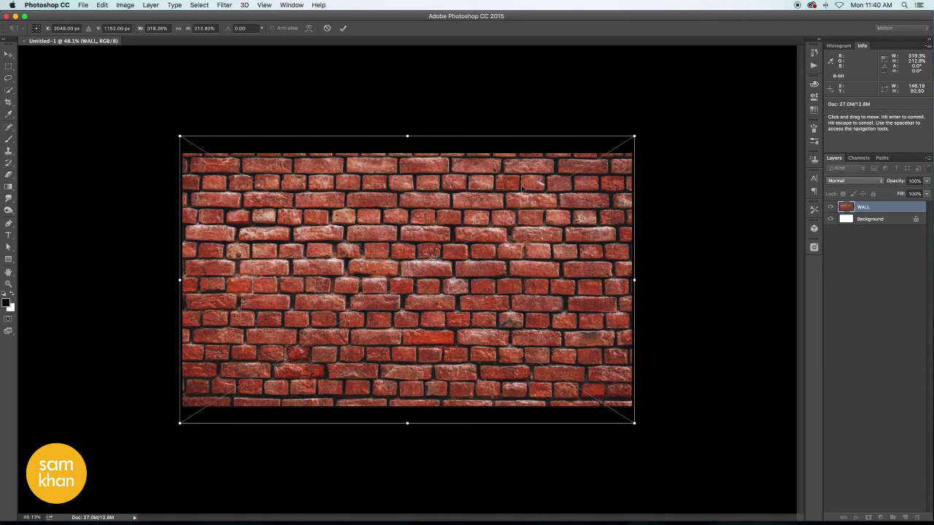
{"action": "left_click", "coordinate": [342, 29]}
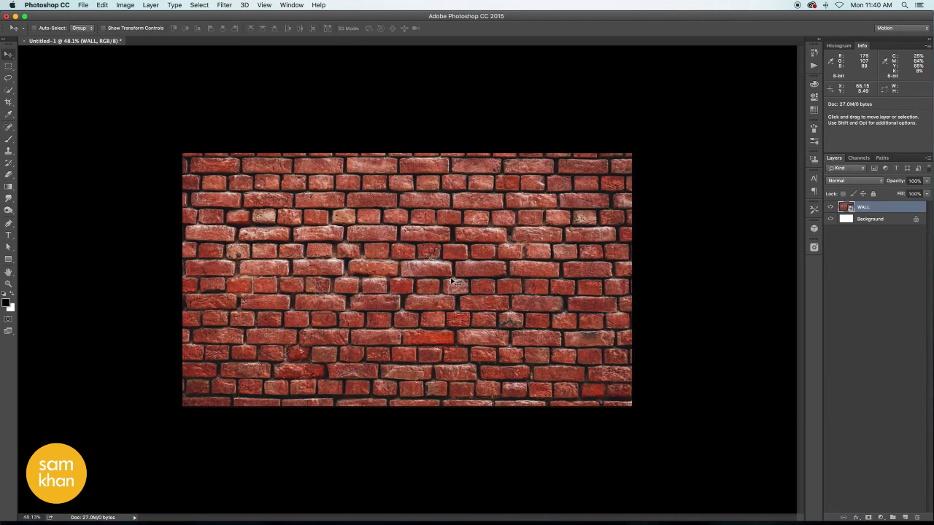
{"action": "left_click_drag", "start_coordinate": [404, 277], "coordinate": [468, 270]}
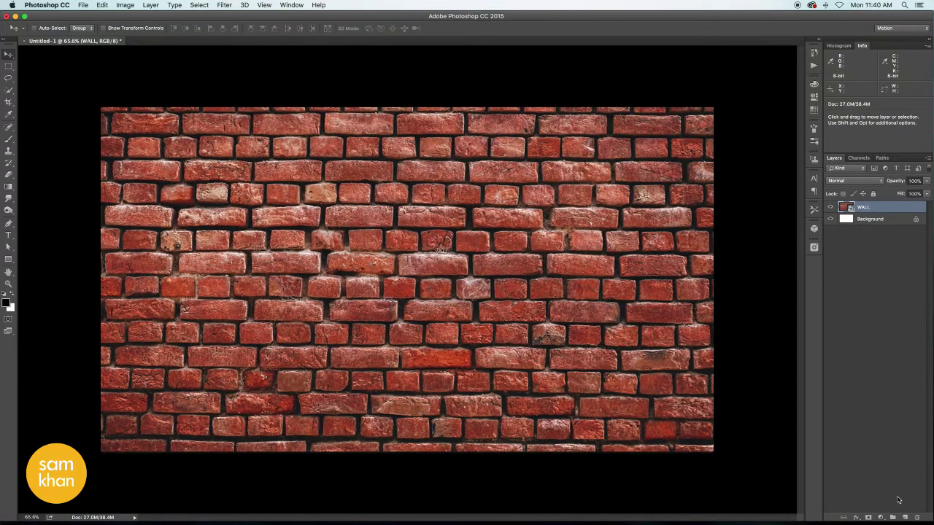
Step: Add a Hue/Saturation adjustment with Saturation -50 and Lightness -90
{"action": "left_click", "coordinate": [880, 518]}
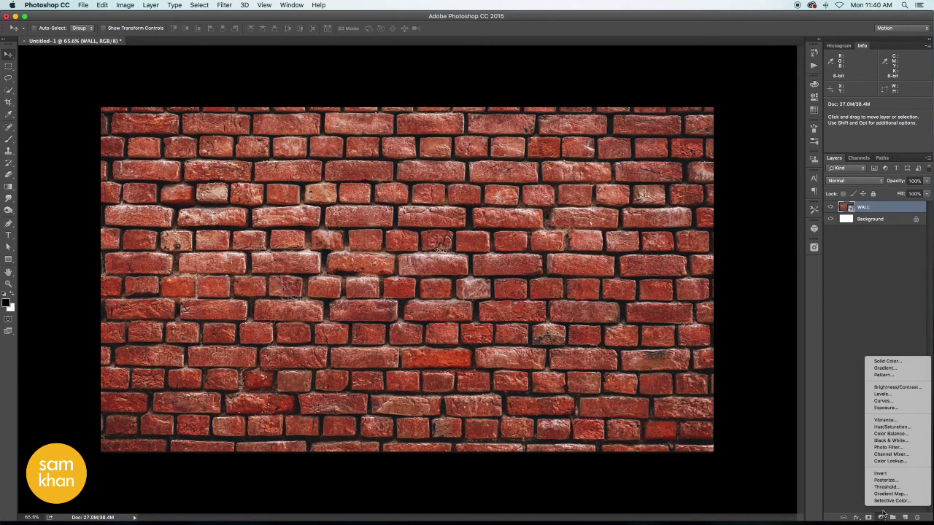
{"action": "left_click", "coordinate": [892, 428]}
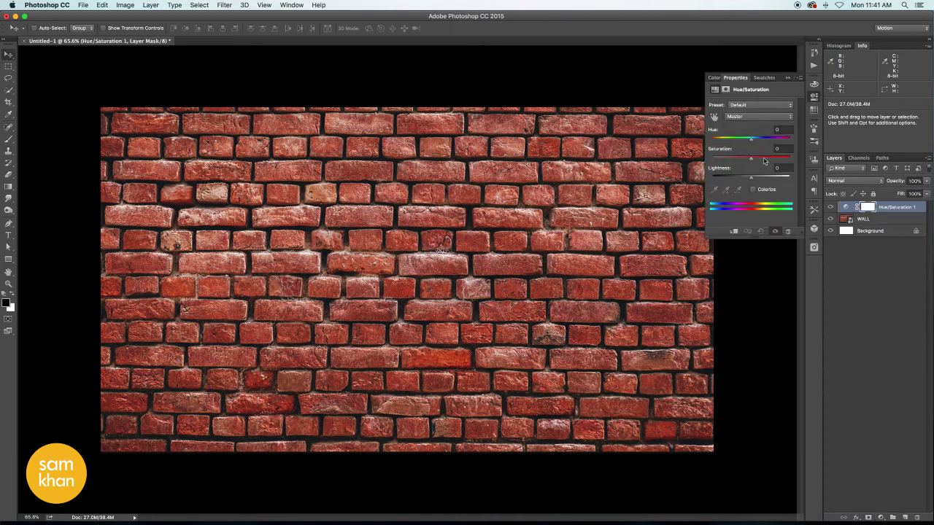
{"action": "mouse_move", "coordinate": [750, 159]}
{"action": "left_mouse_down"}
{"action": "mouse_move", "coordinate": [721, 160]}
{"action": "mouse_move", "coordinate": [718, 179]}
{"action": "left_mouse_up"}
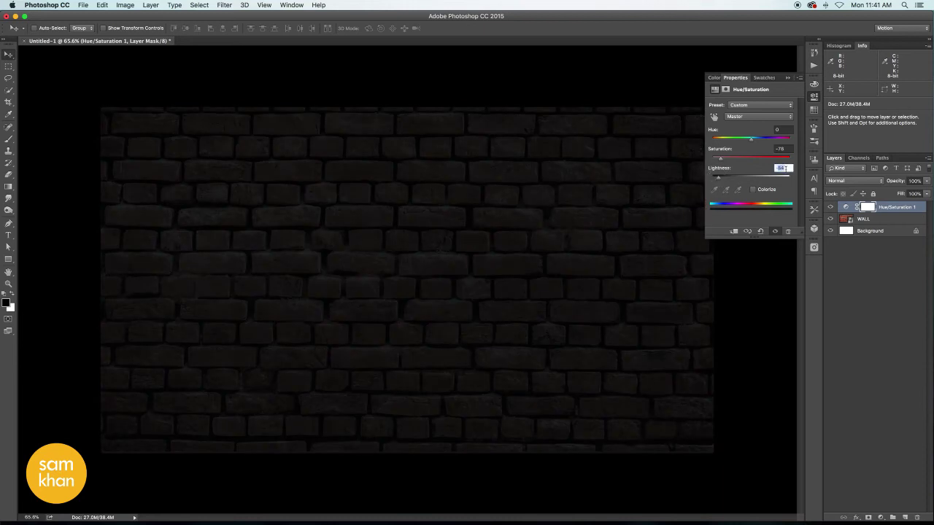
{"action": "type", "text": "-90"}
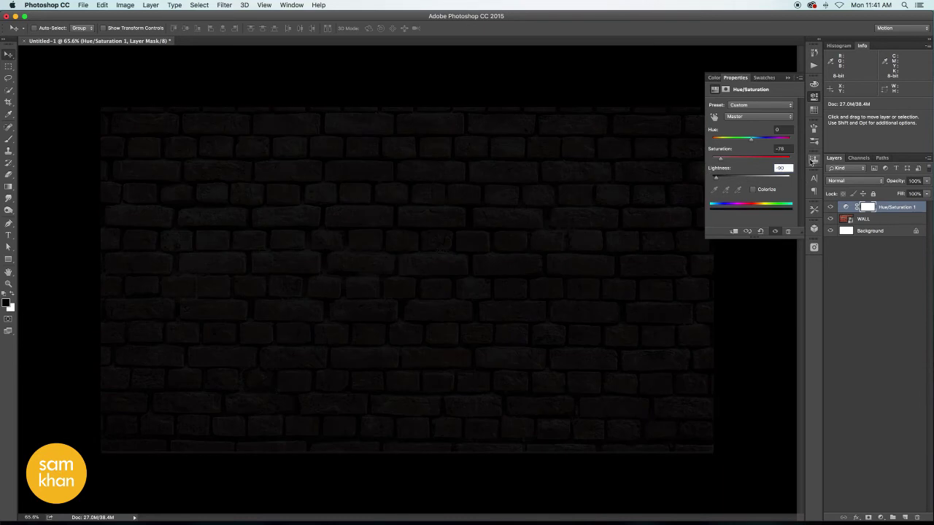
{"action": "left_click", "coordinate": [781, 149]}
{"action": "type", "text": "-50"}
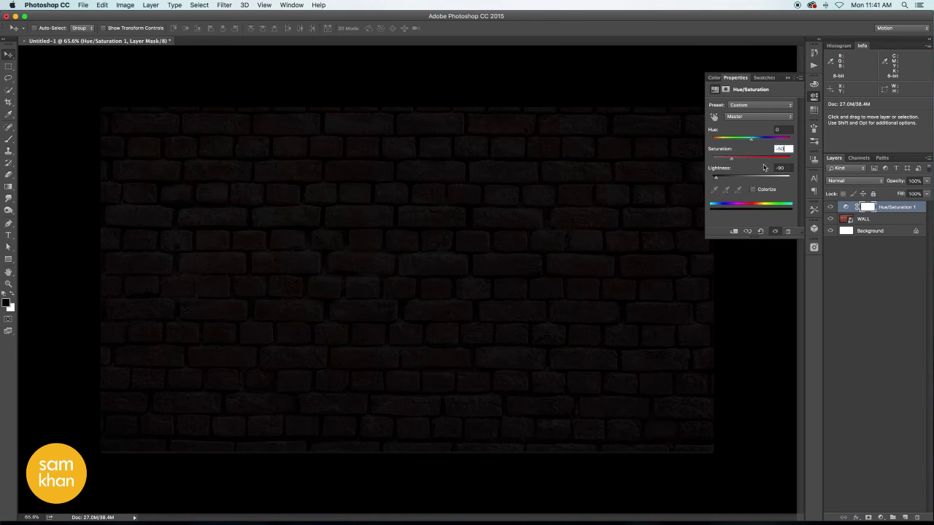
Step: Clip the Hue/Saturation adjustment to the WALL layer and add an empty layer on top
{"action": "left_click", "coordinate": [887, 247]}
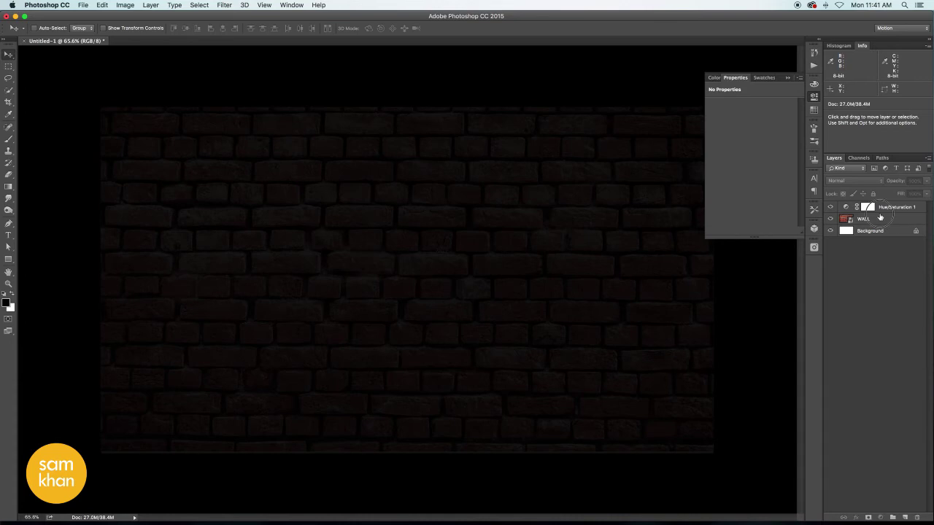
{"action": "left_click", "coordinate": [880, 219]}
{"action": "left_click", "coordinate": [881, 211]}
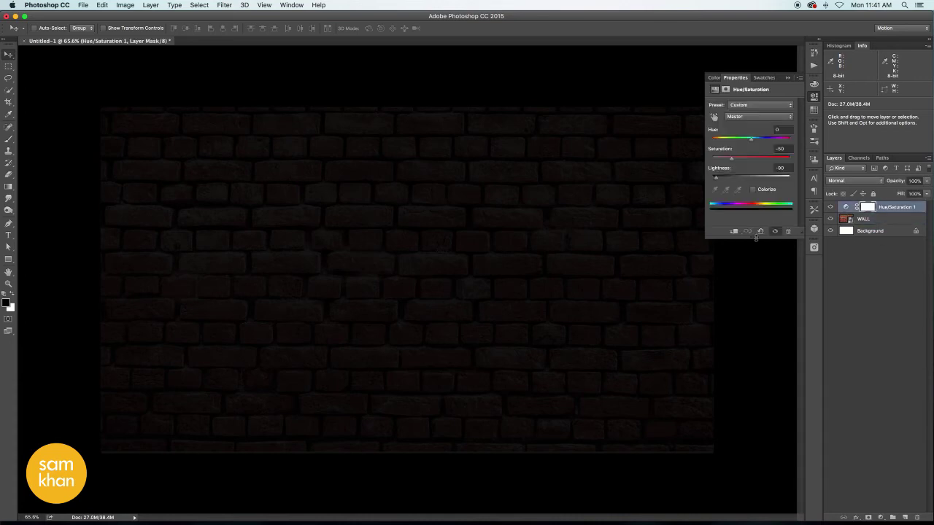
{"action": "left_click", "coordinate": [733, 232]}
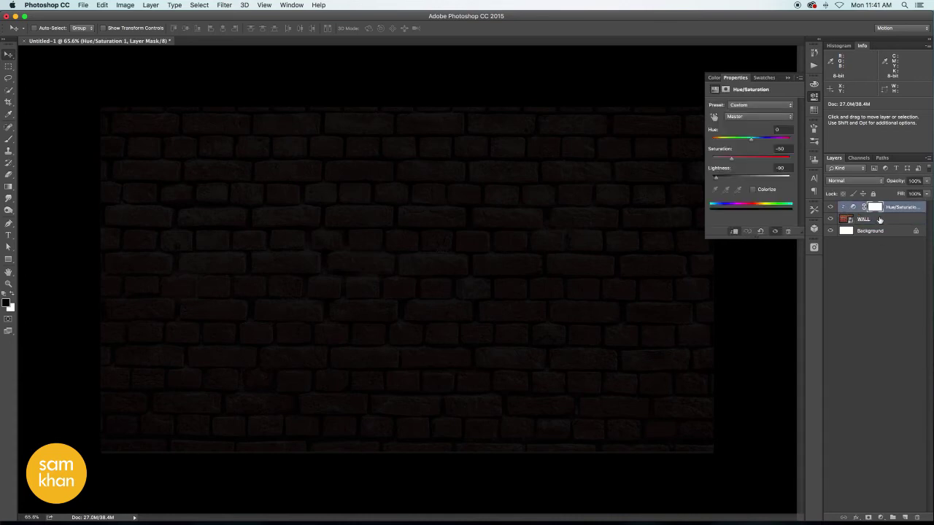
{"action": "left_click", "coordinate": [868, 219]}
{"action": "left_click", "coordinate": [868, 209]}
{"action": "left_click", "coordinate": [814, 97]}
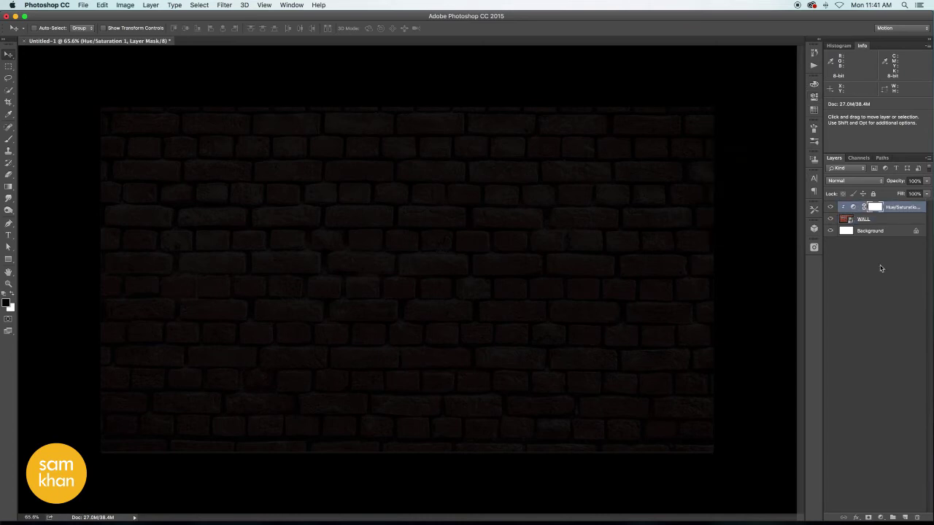
{"action": "left_click", "coordinate": [905, 518]}
Step: Rename the new layer to 'cloud' and set the foreground colour to black
{"action": "double_click", "coordinate": [867, 208]}
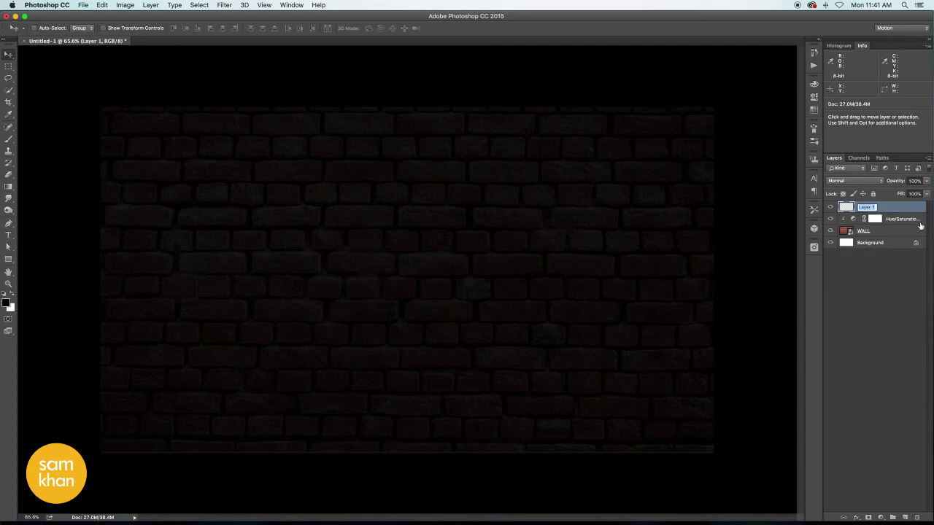
{"action": "type", "text": "cloud"}
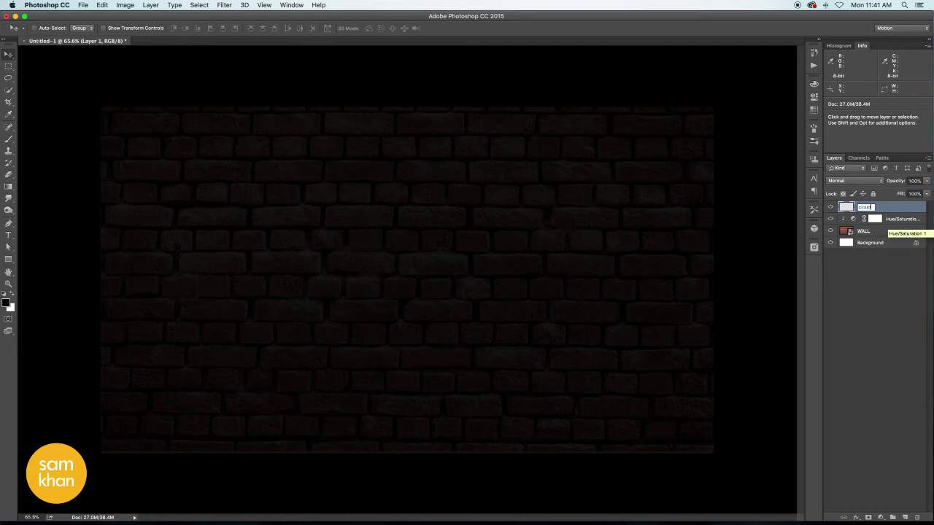
{"action": "key", "text": "Return"}
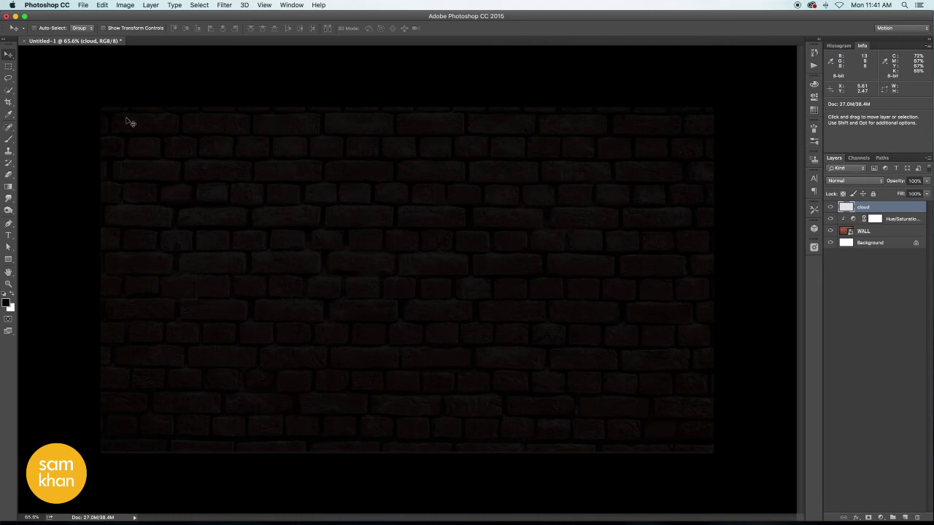
{"action": "left_click", "coordinate": [7, 302]}
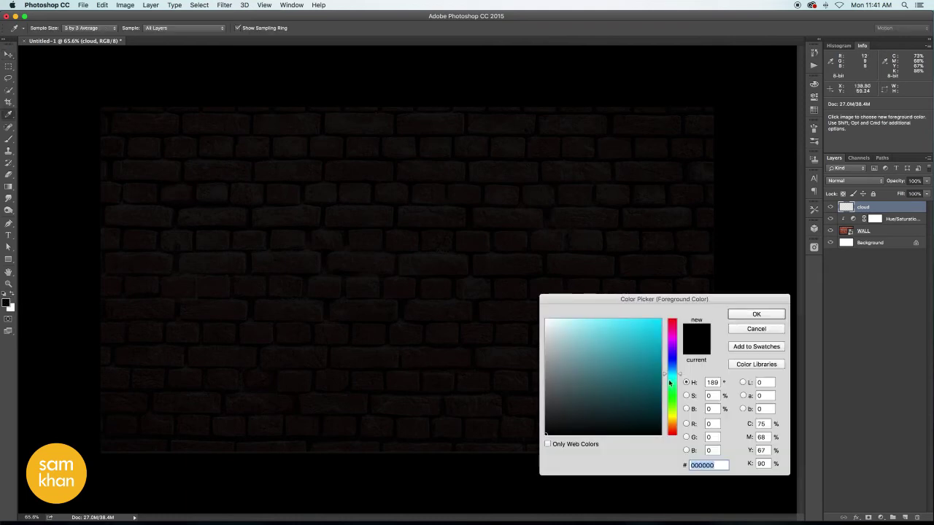
{"action": "left_click_drag", "start_coordinate": [520, 447], "coordinate": [521, 457]}
{"action": "left_click", "coordinate": [763, 316]}
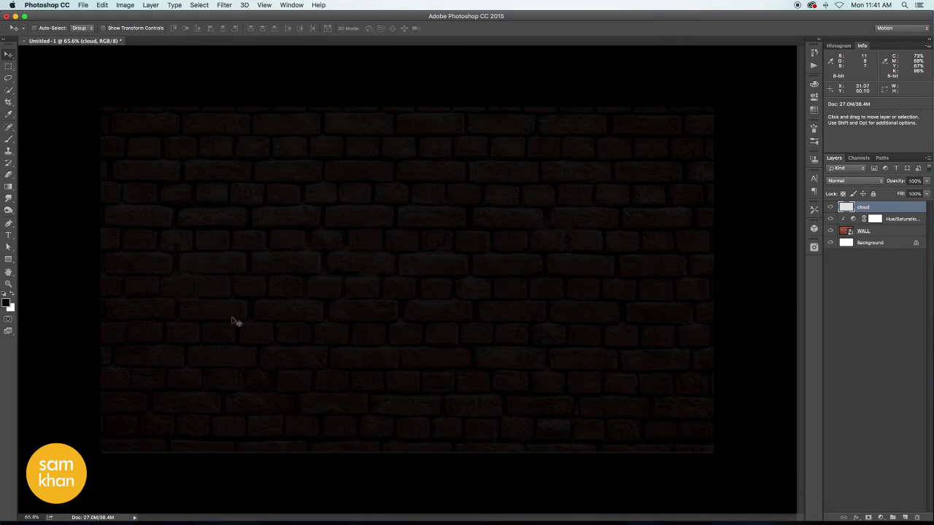
Step: Render clouds on the cloud layer and set its blend mode to Divide
{"action": "left_click", "coordinate": [224, 5]}
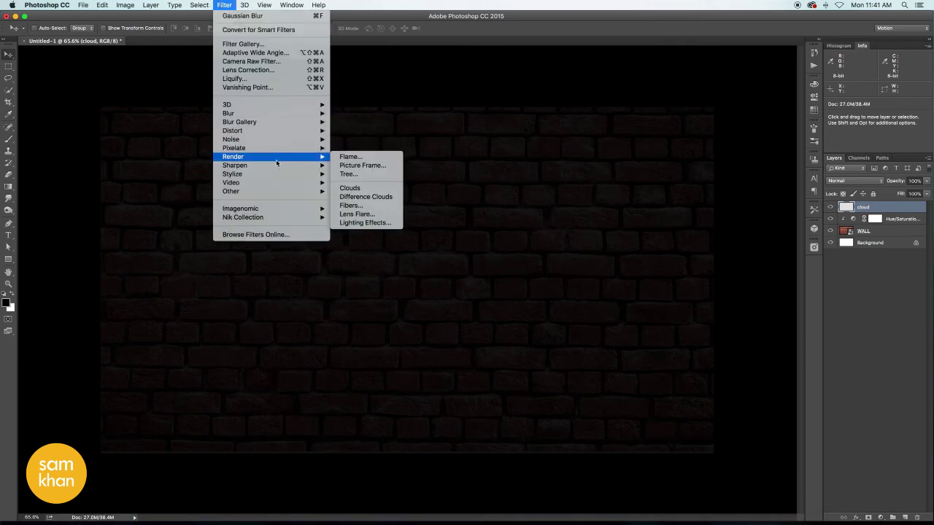
{"action": "mouse_move", "coordinate": [272, 156]}
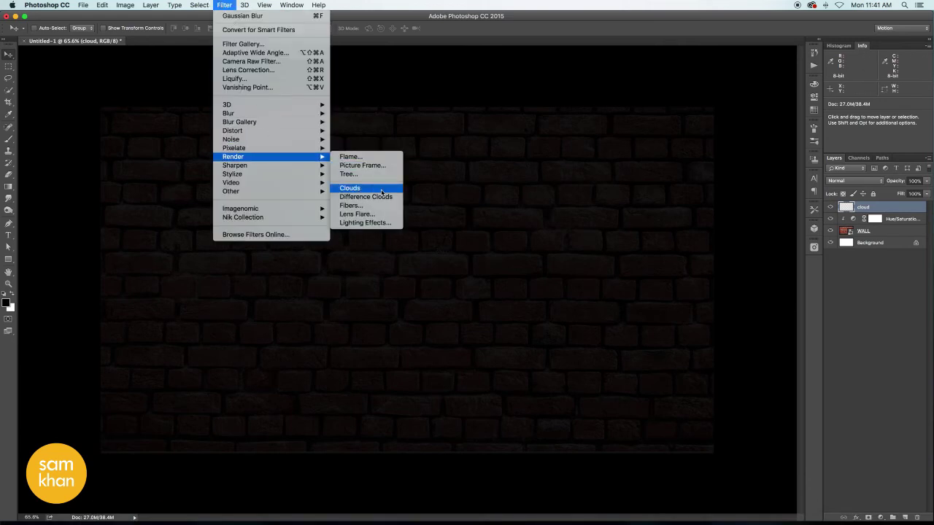
{"action": "left_click", "coordinate": [381, 192]}
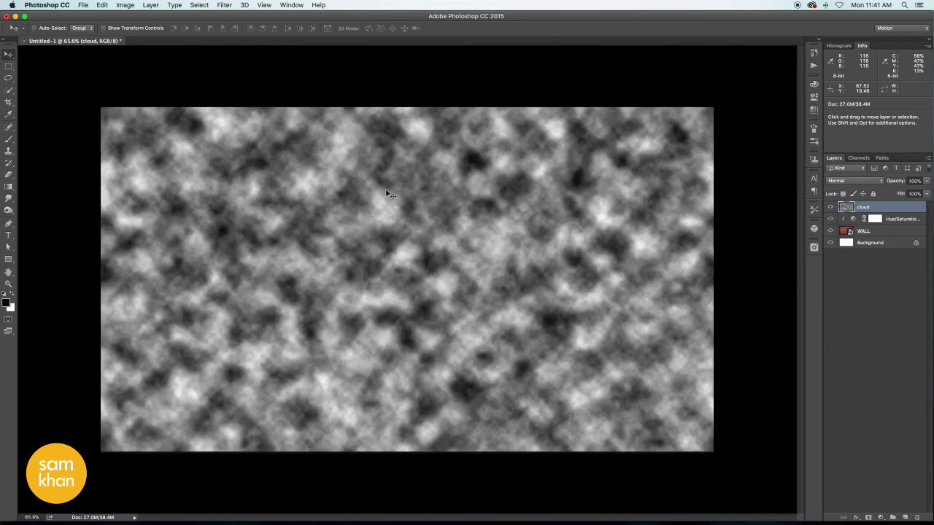
{"action": "left_click", "coordinate": [843, 183]}
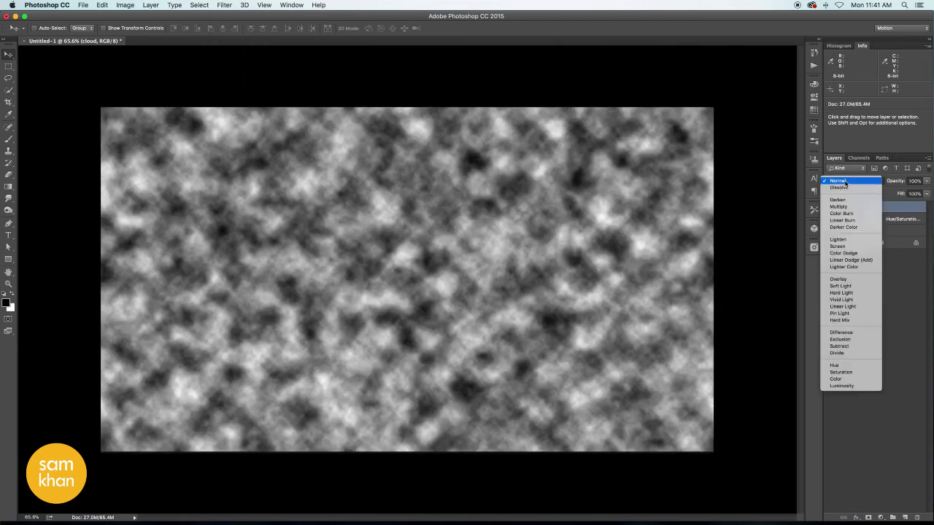
{"action": "left_click", "coordinate": [860, 355]}
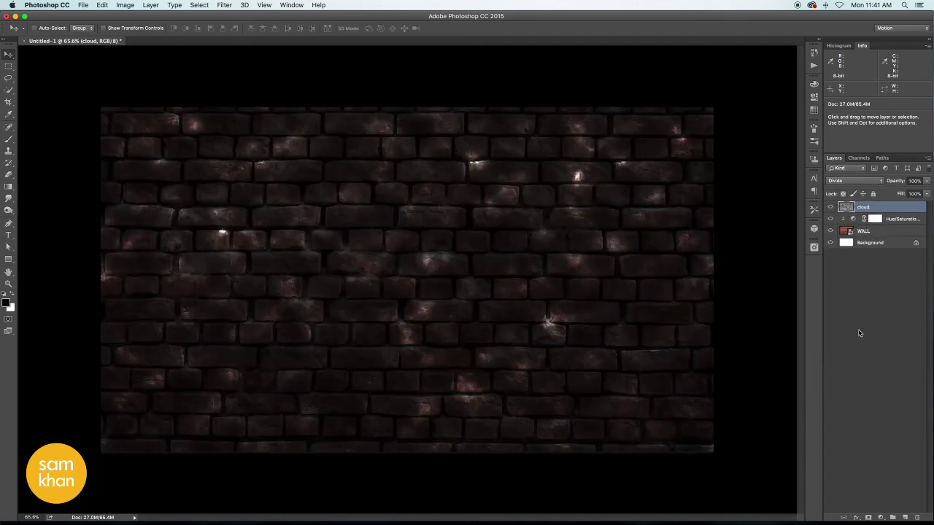
{"action": "left_click", "coordinate": [831, 207]}
Step: Add a layer mask to cloud and set up a soft round brush of about 1193 px
{"action": "left_click", "coordinate": [831, 208]}
{"action": "left_click", "coordinate": [868, 518]}
{"action": "left_click", "coordinate": [9, 138]}
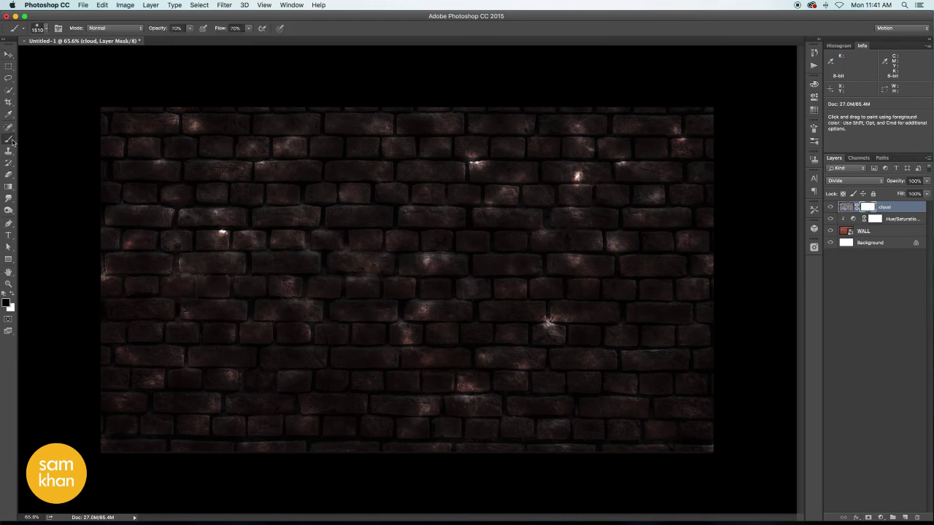
{"action": "left_click", "coordinate": [45, 29]}
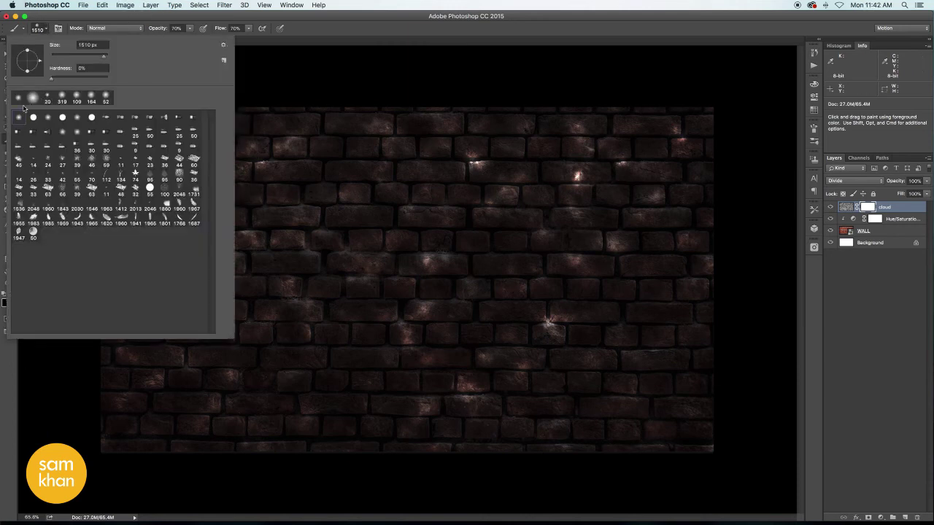
{"action": "left_click", "coordinate": [19, 117]}
{"action": "left_click_drag", "start_coordinate": [104, 59], "coordinate": [93, 59]}
{"action": "left_click", "coordinate": [292, 73]}
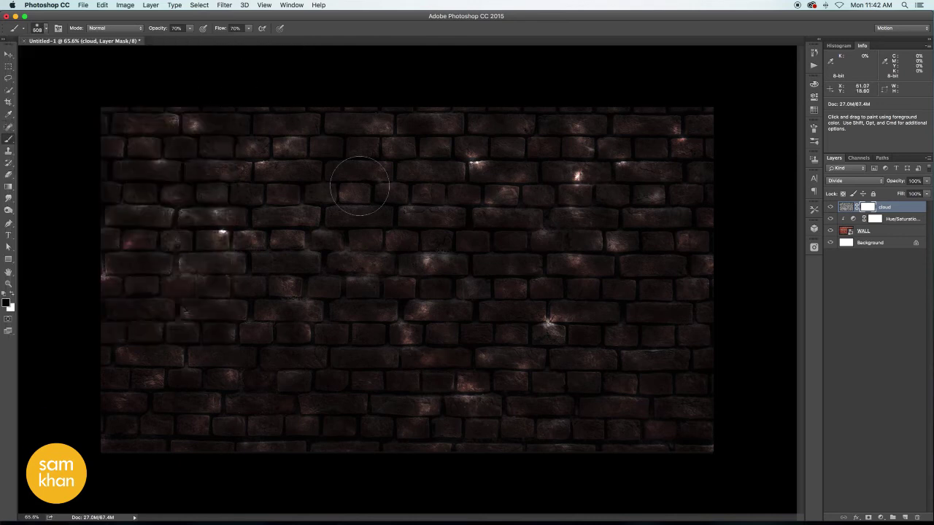
{"action": "right_click", "coordinate": [407, 184]}
{"action": "left_click_drag", "start_coordinate": [305, 174], "coordinate": [411, 172]}
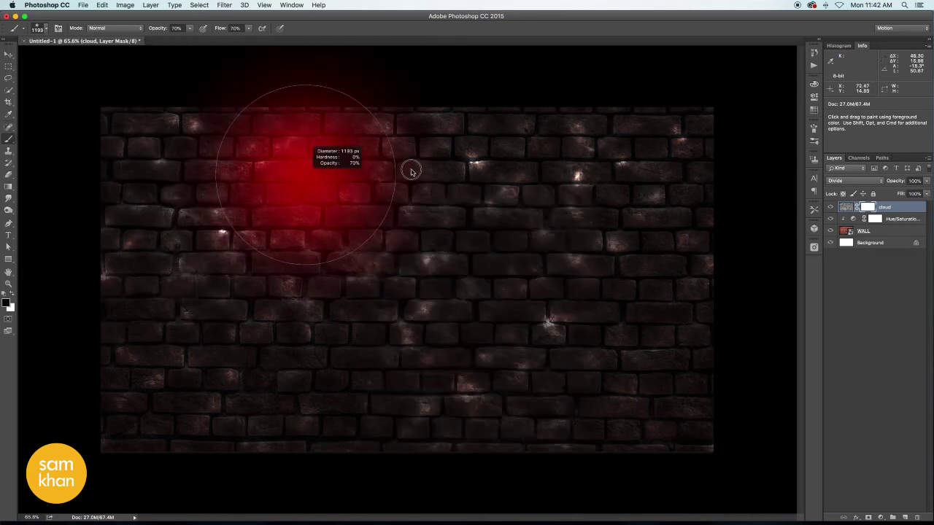
{"action": "scroll", "coordinate": [359, 192], "scroll_direction": "down", "scroll_amount": 3}
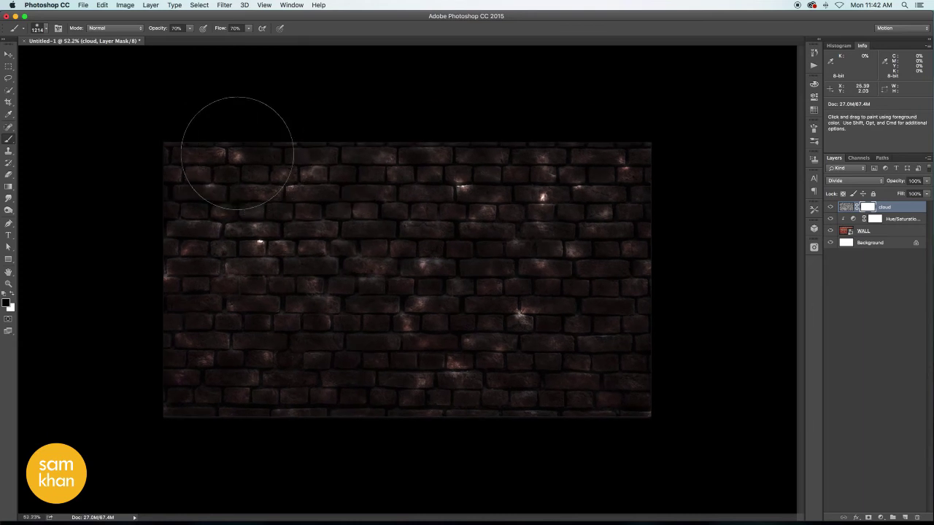
{"action": "left_click", "coordinate": [190, 28]}
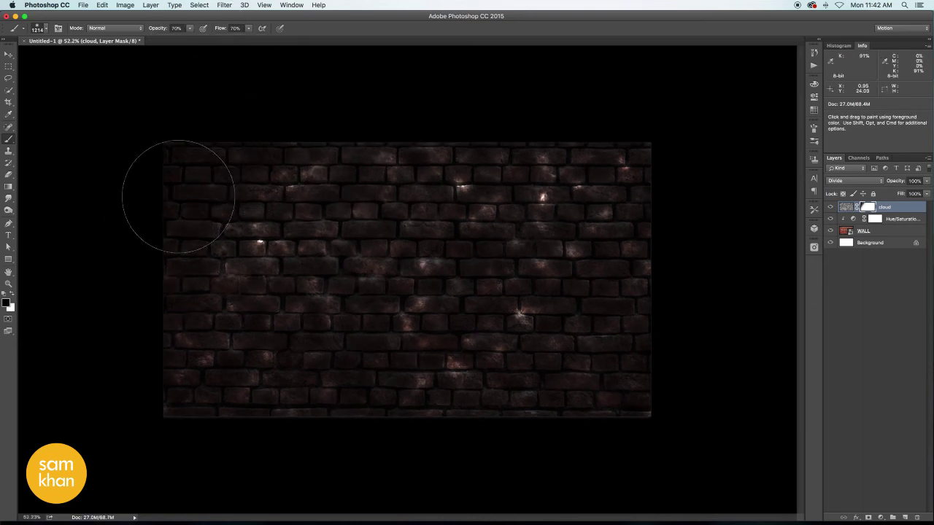
Step: Paint black on the cloud mask to hide most of the glow, then add an empty layer
{"action": "mouse_move", "coordinate": [179, 195]}
{"action": "left_mouse_down"}
{"action": "mouse_move", "coordinate": [225, 156]}
{"action": "mouse_move", "coordinate": [454, 119]}
{"action": "mouse_move", "coordinate": [559, 141]}
{"action": "mouse_move", "coordinate": [649, 179]}
{"action": "mouse_move", "coordinate": [626, 251]}
{"action": "mouse_move", "coordinate": [711, 319]}
{"action": "mouse_move", "coordinate": [572, 398]}
{"action": "mouse_move", "coordinate": [596, 453]}
{"action": "mouse_move", "coordinate": [605, 442]}
{"action": "mouse_move", "coordinate": [292, 448]}
{"action": "mouse_move", "coordinate": [619, 427]}
{"action": "mouse_move", "coordinate": [277, 416]}
{"action": "mouse_move", "coordinate": [167, 234]}
{"action": "mouse_move", "coordinate": [198, 423]}
{"action": "mouse_move", "coordinate": [213, 190]}
{"action": "mouse_move", "coordinate": [245, 459]}
{"action": "left_mouse_up"}
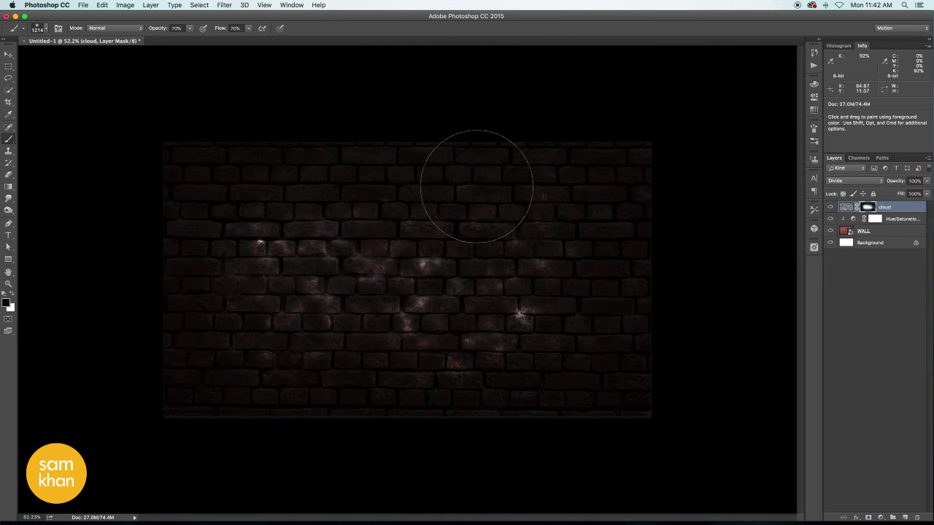
{"action": "left_click_drag", "start_coordinate": [476, 186], "coordinate": [511, 241]}
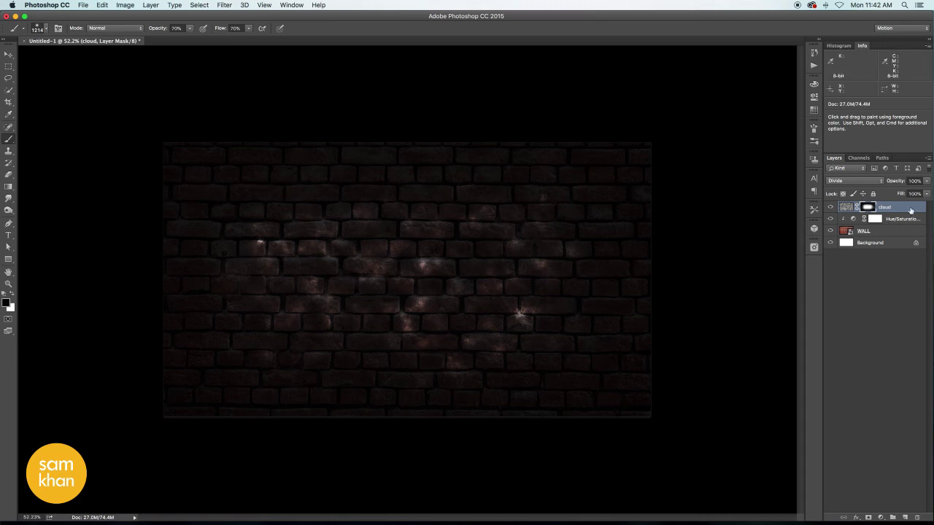
{"action": "left_click", "coordinate": [905, 516]}
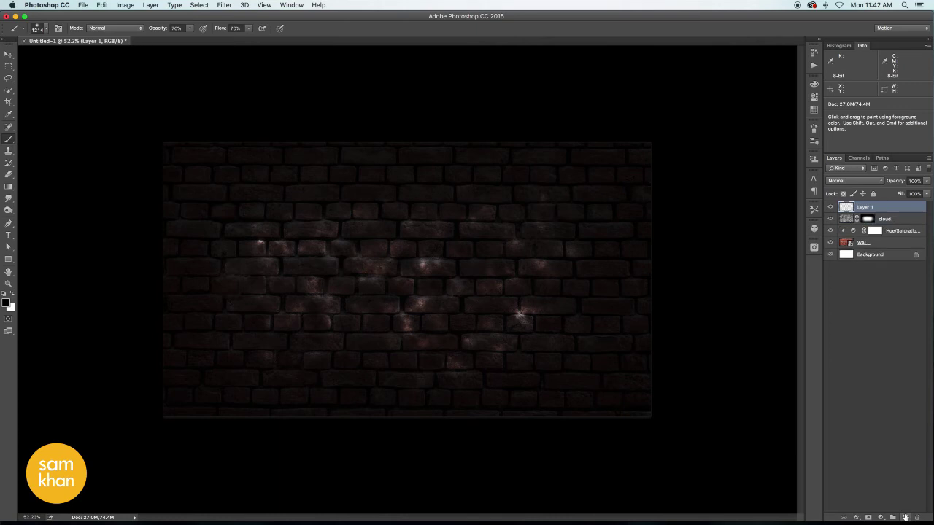
{"action": "left_click", "coordinate": [9, 54]}
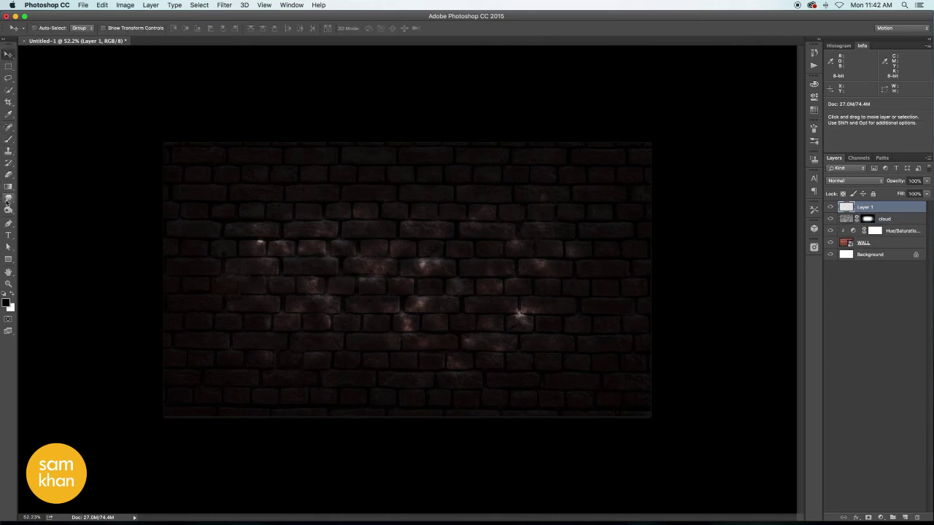
Step: Type the word 'sam' near the centre of the brick wall
{"action": "left_click", "coordinate": [9, 235]}
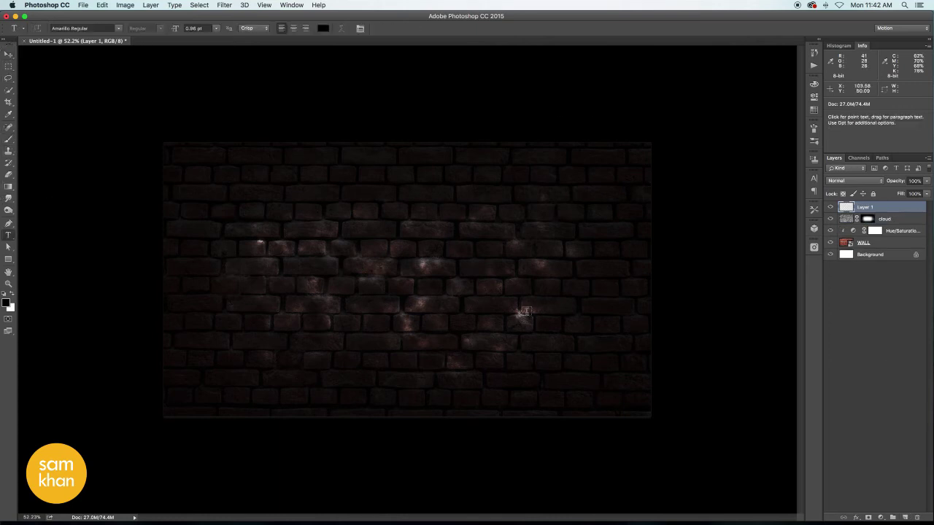
{"action": "left_click", "coordinate": [359, 248]}
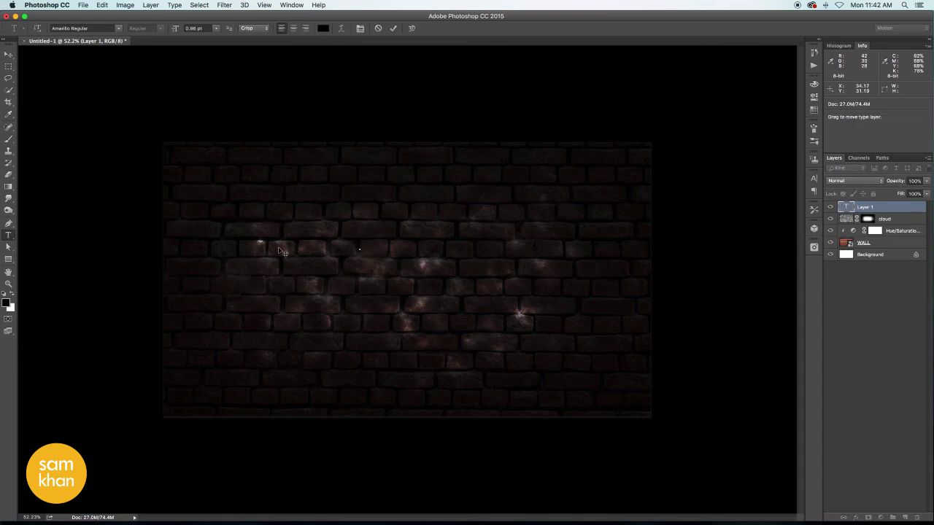
{"action": "left_click", "coordinate": [9, 55]}
Step: Scale the sam text up to about 168% and nudge it into a centred position
{"action": "key", "text": "ctrl+t"}
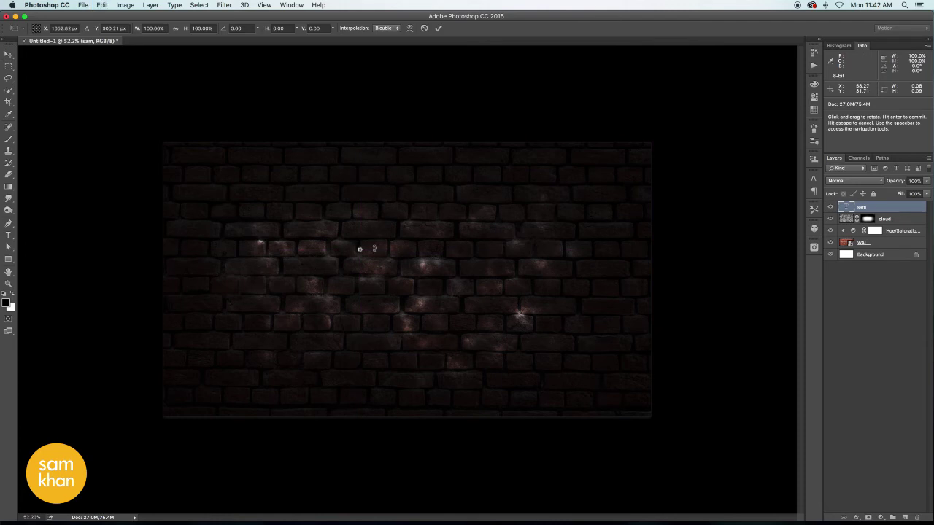
{"action": "left_click_drag", "start_coordinate": [373, 249], "coordinate": [452, 270]}
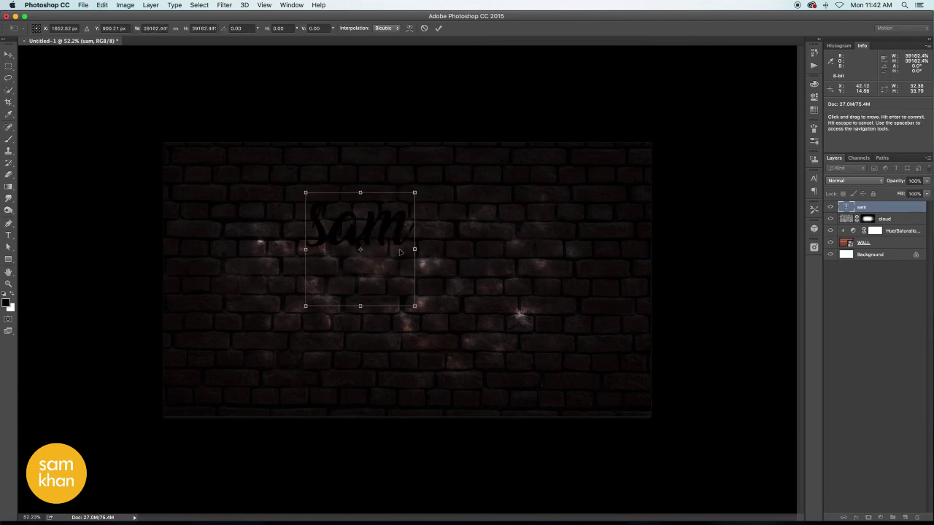
{"action": "left_click_drag", "start_coordinate": [400, 252], "coordinate": [399, 293]}
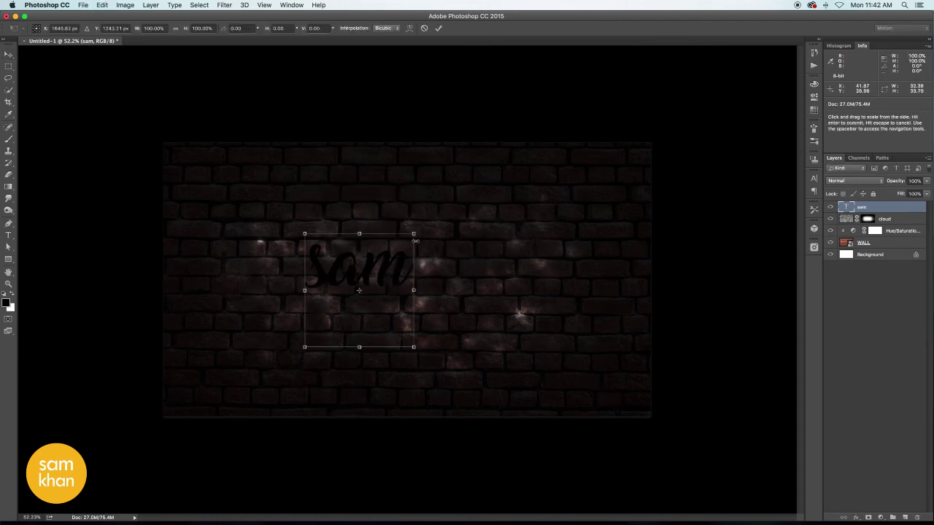
{"action": "left_click_drag", "start_coordinate": [415, 241], "coordinate": [475, 211]}
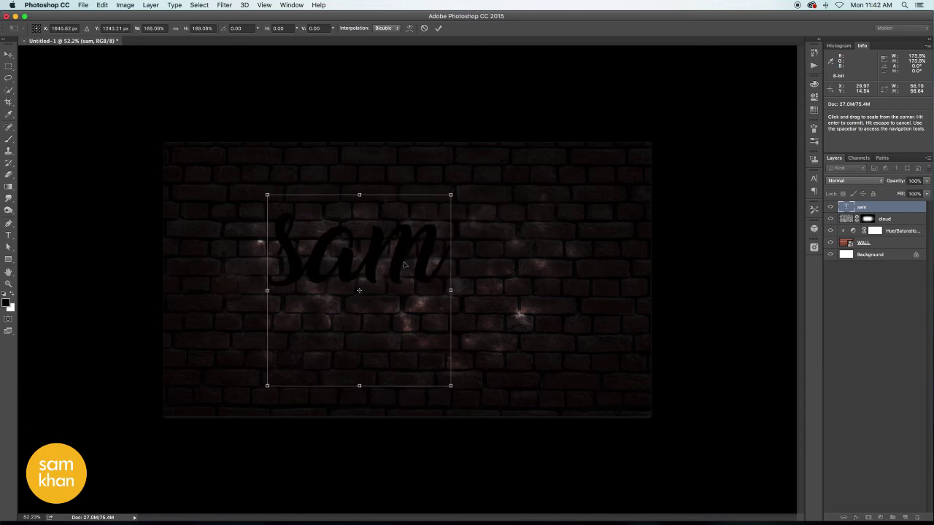
{"action": "left_click_drag", "start_coordinate": [405, 264], "coordinate": [448, 262]}
{"action": "key", "text": "Return"}
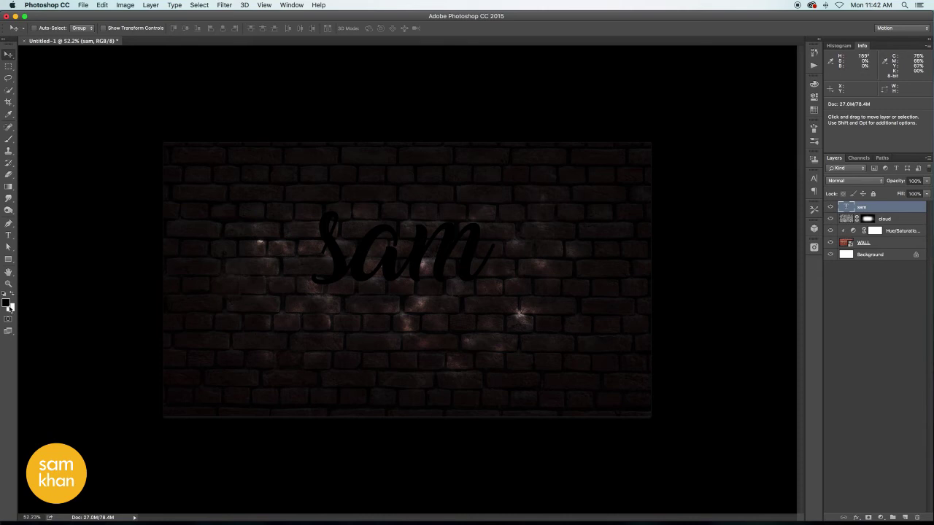
Step: Fill the sam text with white and lower its layer Fill to 0%
{"action": "key", "text": "ctrl+BackSpace"}
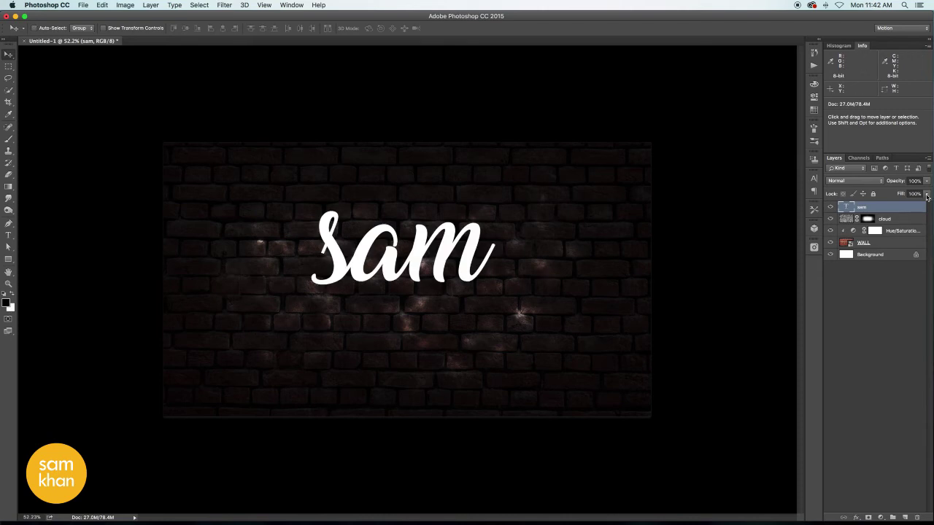
{"action": "double_click", "coordinate": [911, 211]}
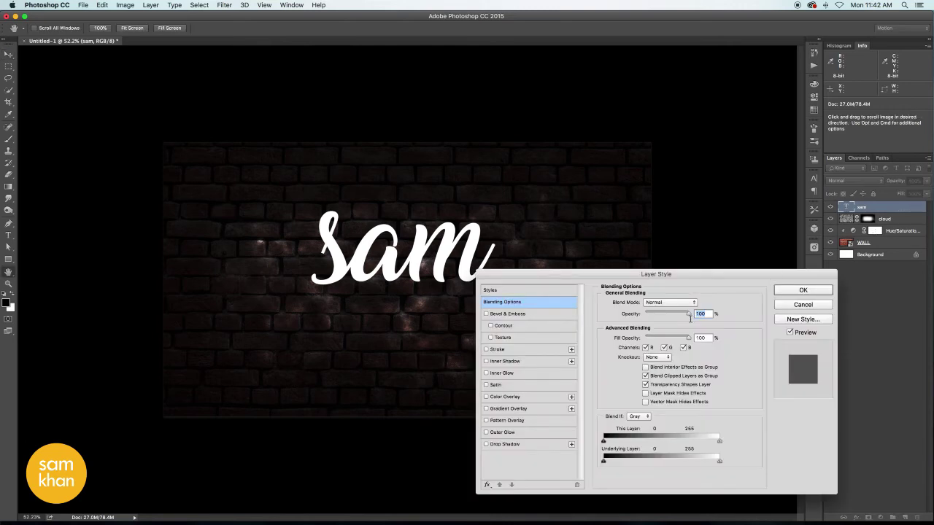
{"action": "key", "text": "Escape"}
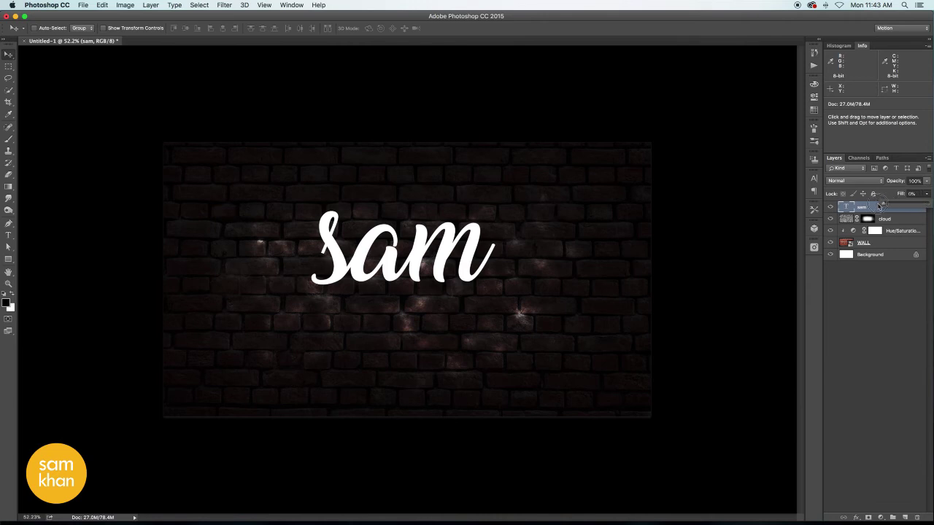
{"action": "left_click_drag", "start_coordinate": [926, 194], "coordinate": [863, 208]}
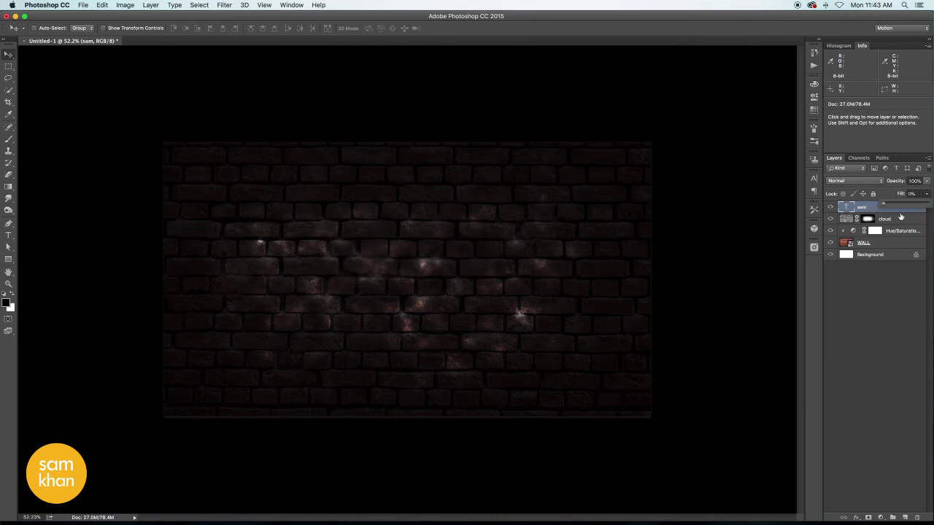
{"action": "left_click", "coordinate": [904, 209]}
{"action": "left_click", "coordinate": [881, 518]}
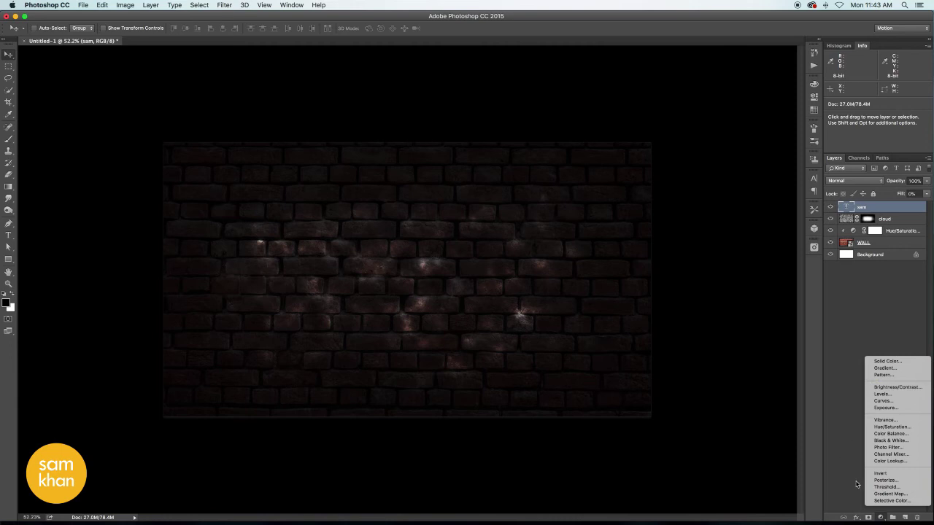
Step: Give sam a 10 px white Stroke effect and move its layer into a new group
{"action": "left_click", "coordinate": [857, 518]}
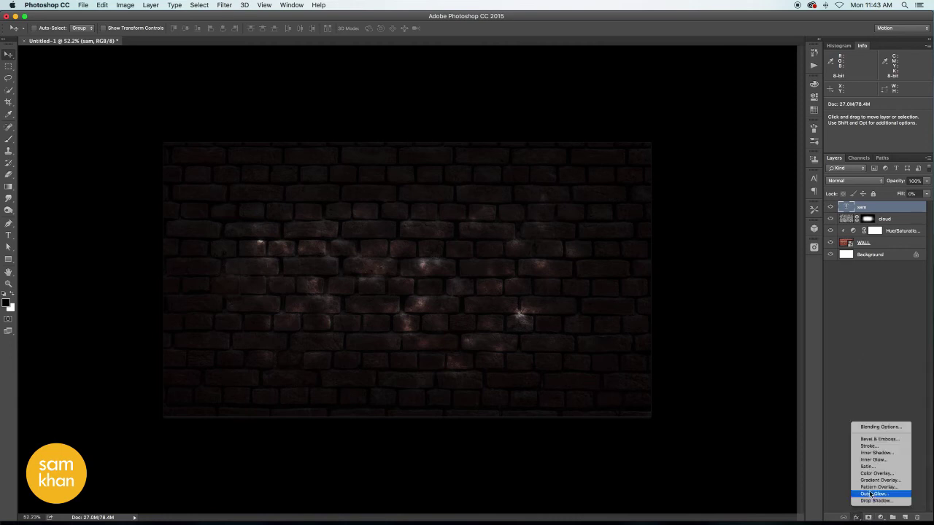
{"action": "left_click", "coordinate": [886, 446]}
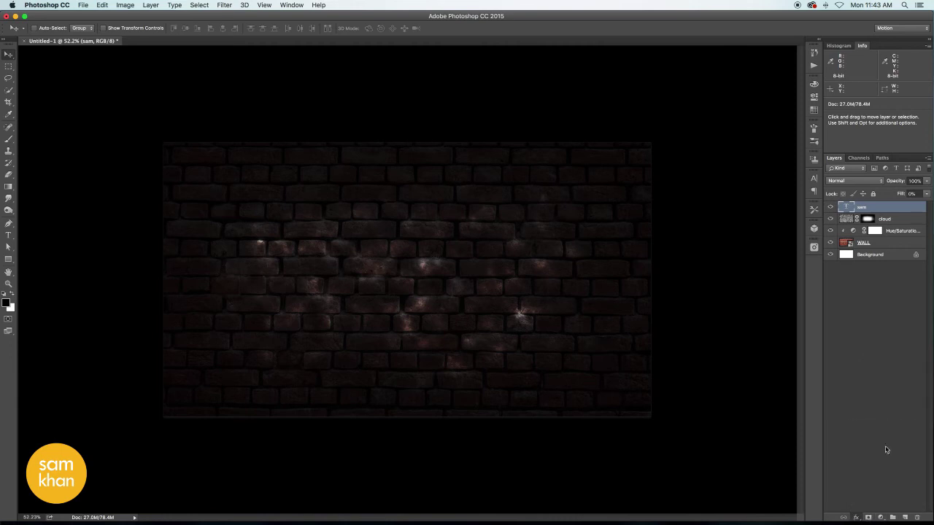
{"action": "left_click", "coordinate": [680, 302]}
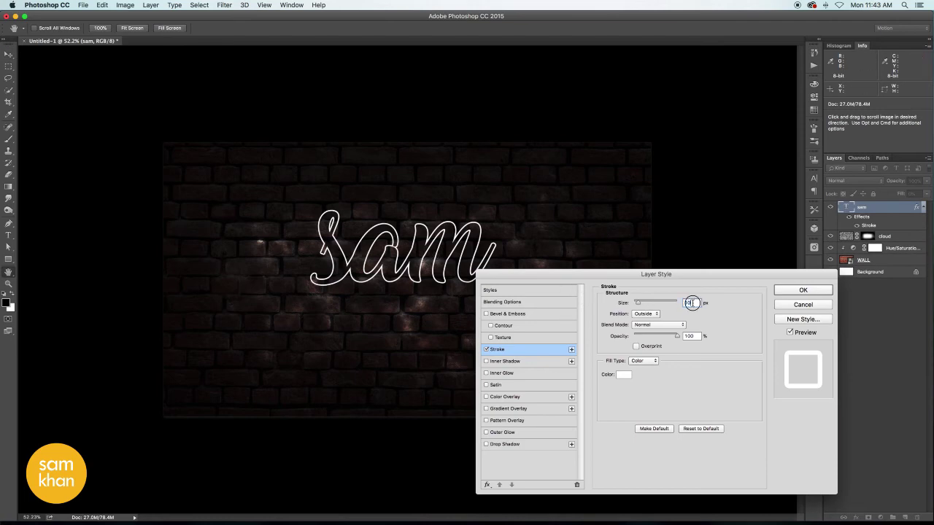
{"action": "type", "text": "1"}
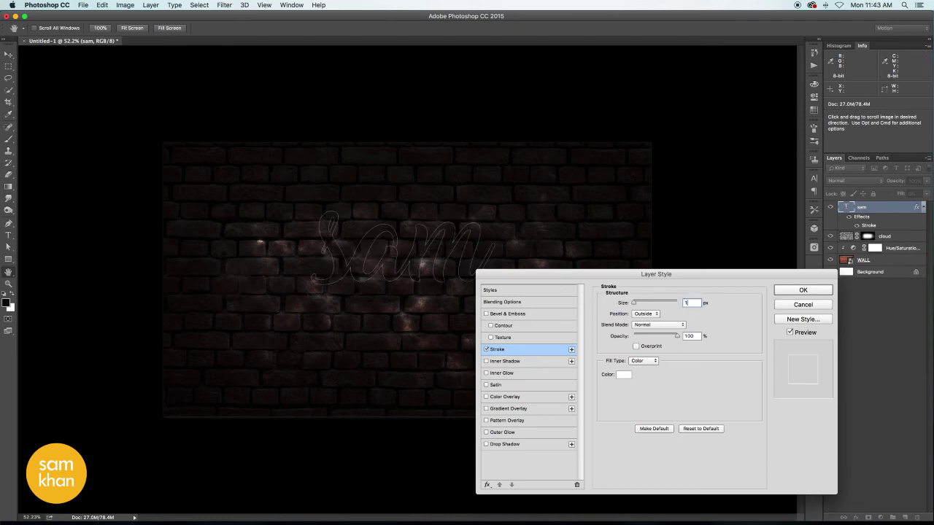
{"action": "type", "text": "0"}
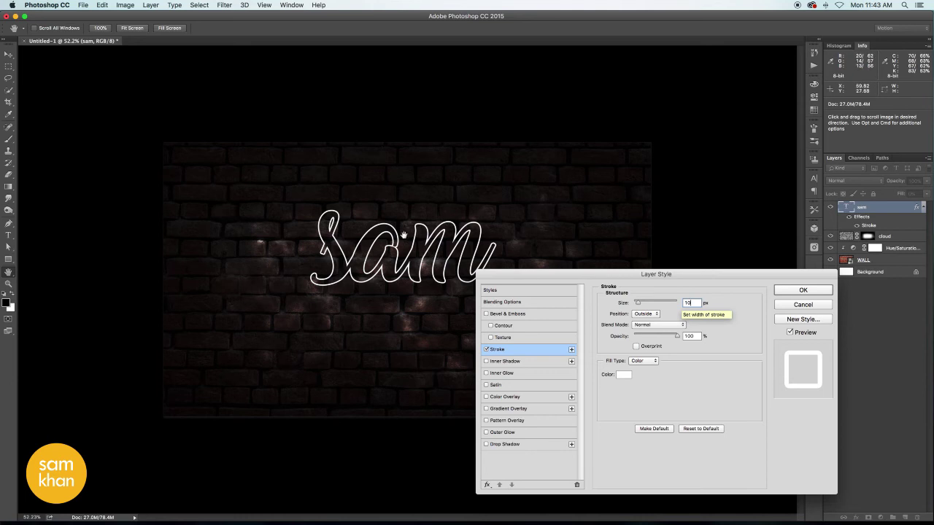
{"action": "left_click", "coordinate": [802, 292]}
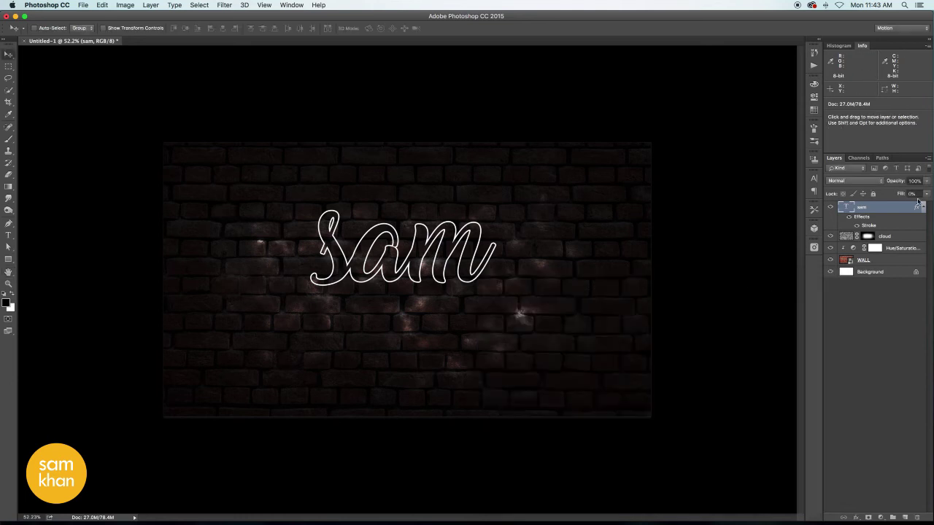
{"action": "left_click", "coordinate": [924, 208]}
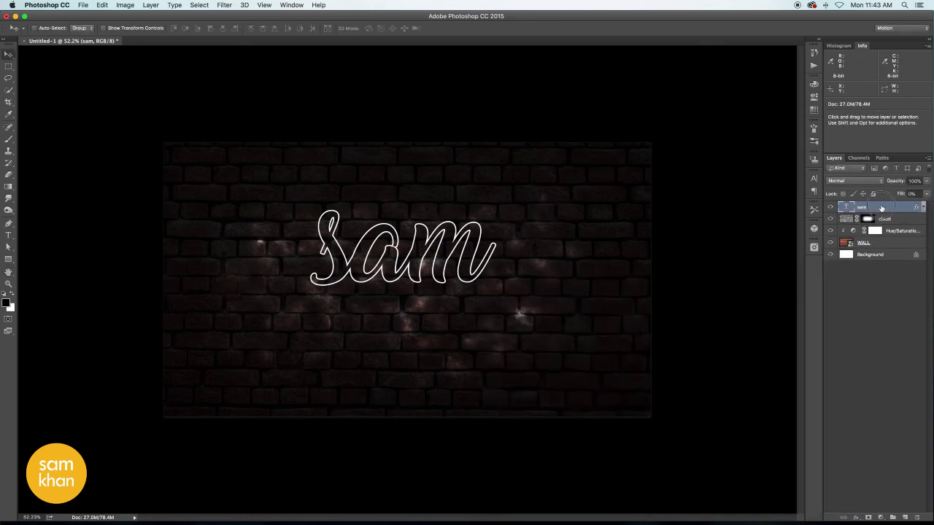
{"action": "left_click_drag", "start_coordinate": [882, 208], "coordinate": [892, 516]}
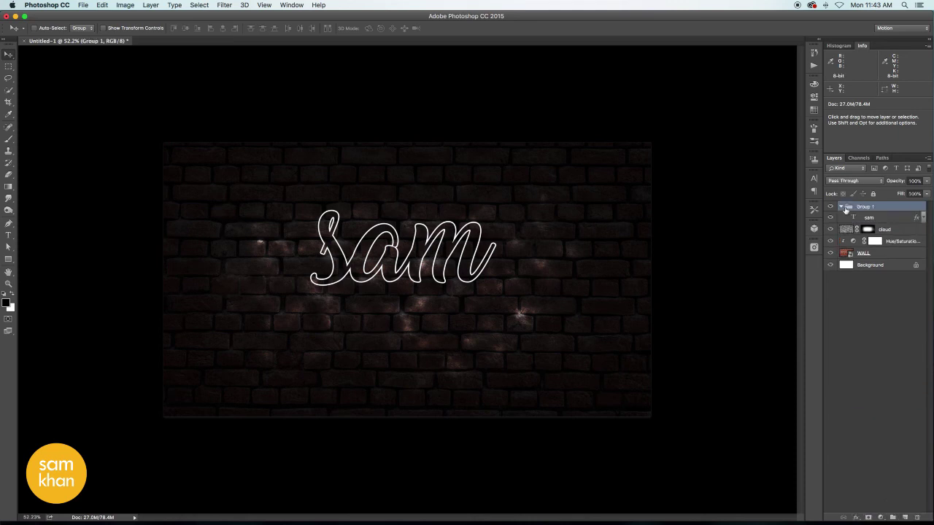
Step: Rename Group 1 to 'sam'
{"action": "left_click", "coordinate": [841, 207]}
{"action": "double_click", "coordinate": [866, 207]}
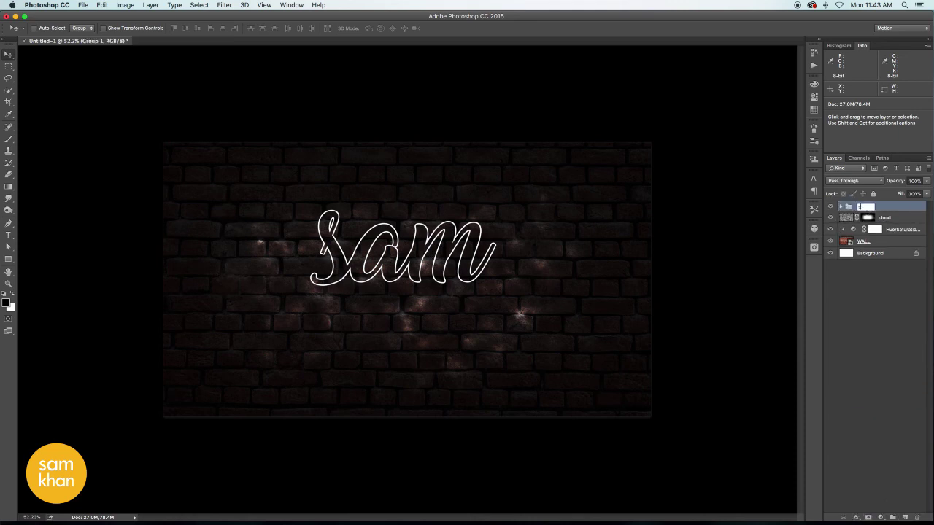
{"action": "type", "text": "sam"}
{"action": "key", "text": "Return"}
{"action": "left_click", "coordinate": [831, 208]}
{"action": "left_click", "coordinate": [831, 207]}
Step: Align the sam group to the horizontal centre of the canvas
{"action": "key", "text": "ctrl+a"}
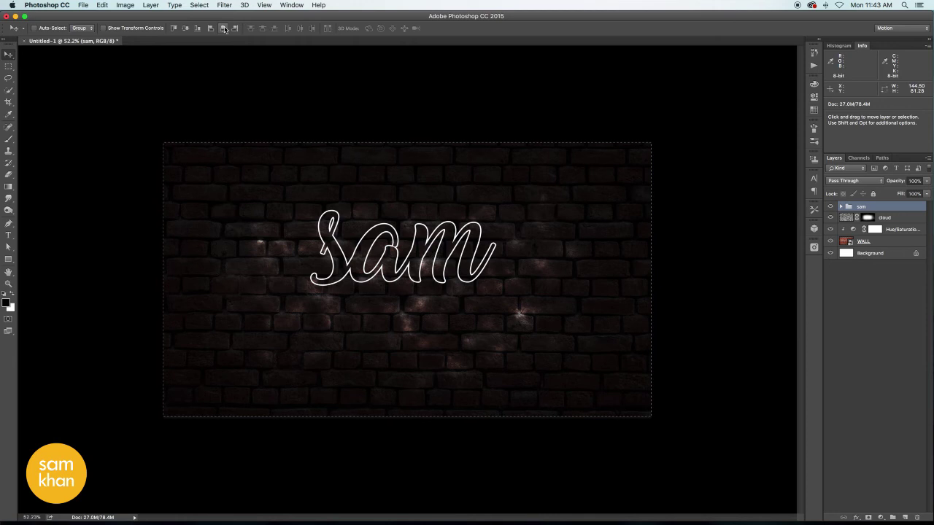
{"action": "left_click", "coordinate": [223, 27]}
{"action": "key", "text": "ctrl+d"}
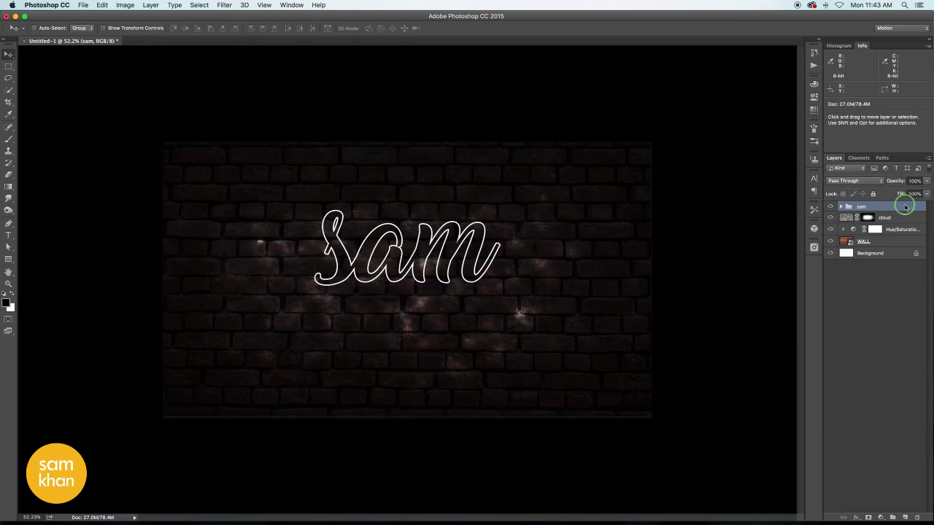
Step: Enable Outer Glow on the sam group with the pink colour ff0084
{"action": "right_click", "coordinate": [905, 207]}
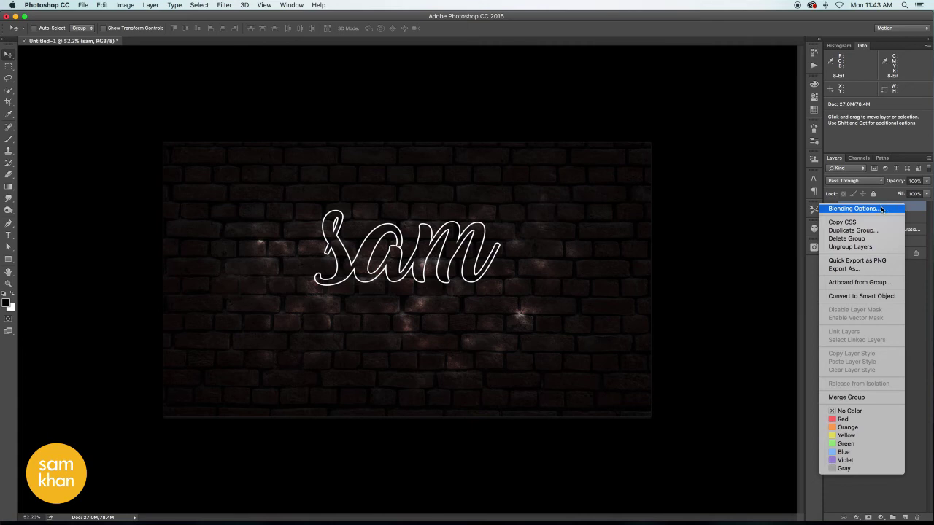
{"action": "left_click", "coordinate": [881, 210]}
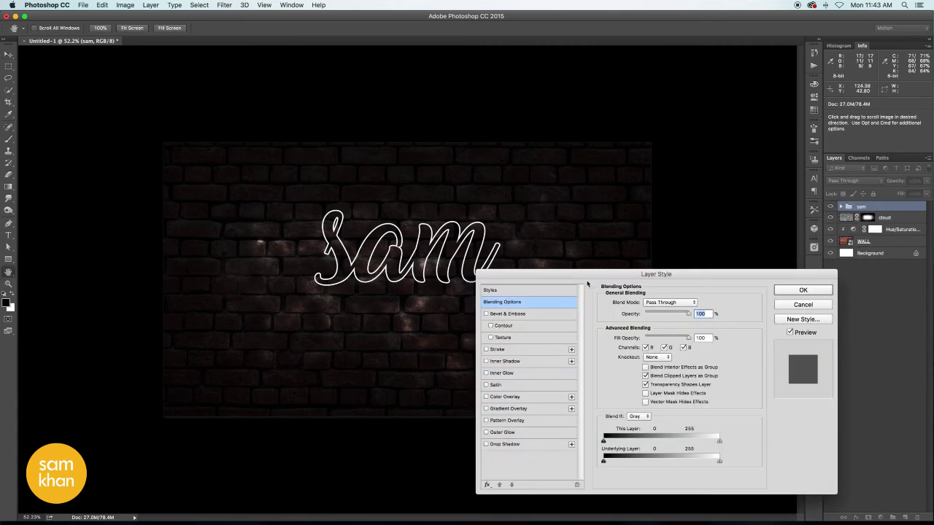
{"action": "left_click_drag", "start_coordinate": [587, 283], "coordinate": [584, 270]}
{"action": "left_click", "coordinate": [483, 418]}
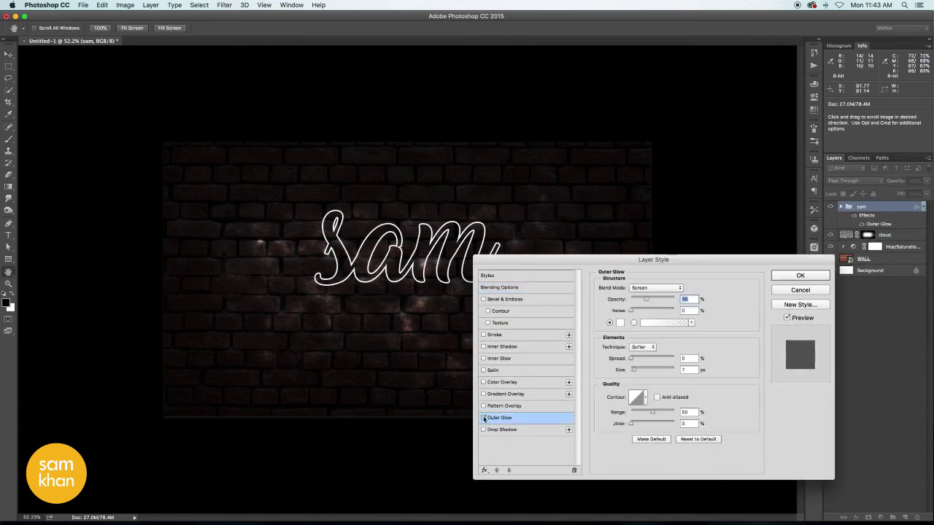
{"action": "left_click", "coordinate": [620, 323]}
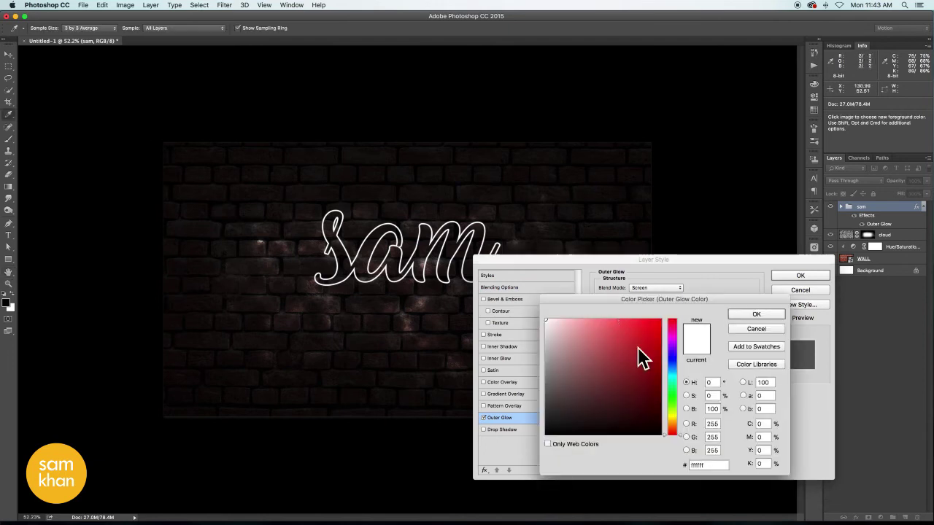
{"action": "left_click_drag", "start_coordinate": [639, 349], "coordinate": [680, 335]}
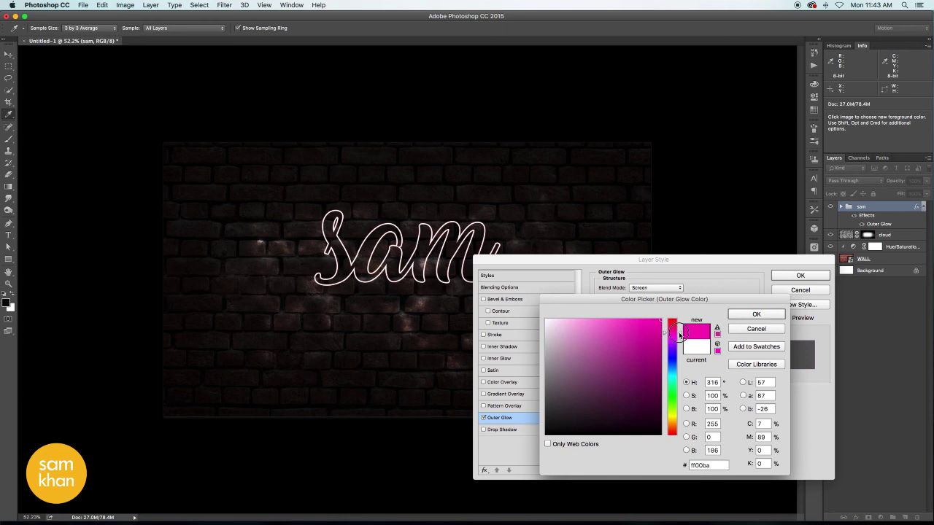
{"action": "left_click_drag", "start_coordinate": [679, 334], "coordinate": [680, 330]}
{"action": "left_click", "coordinate": [736, 321]}
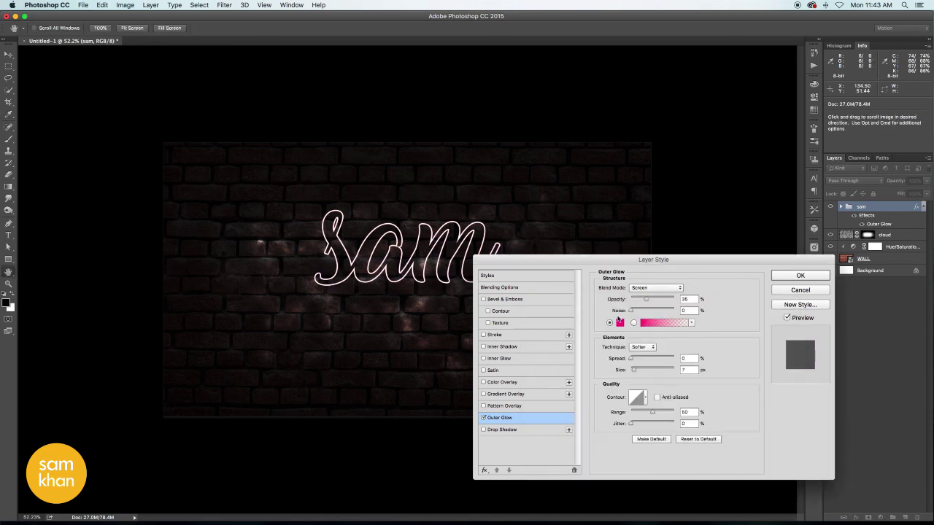
Step: Set the glow to Normal mode, 100% opacity and 9% spread
{"action": "left_click", "coordinate": [643, 289]}
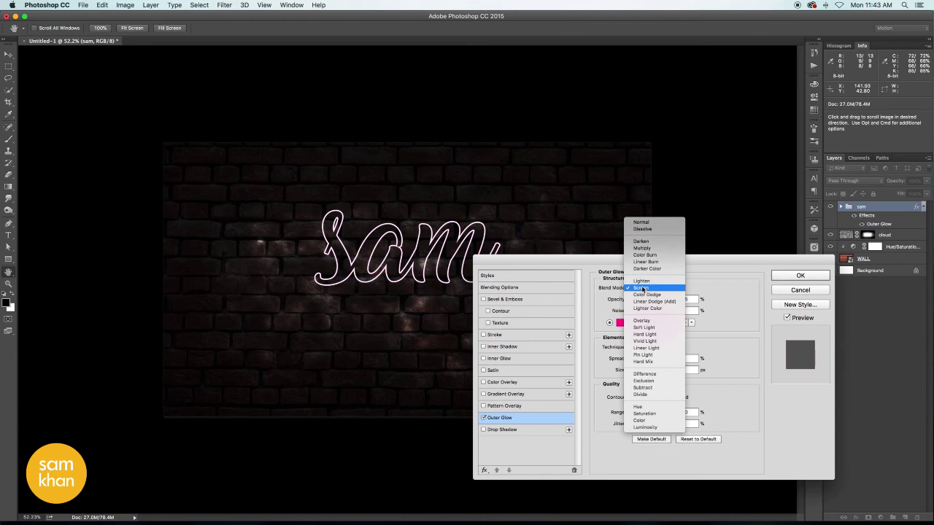
{"action": "left_click", "coordinate": [654, 223]}
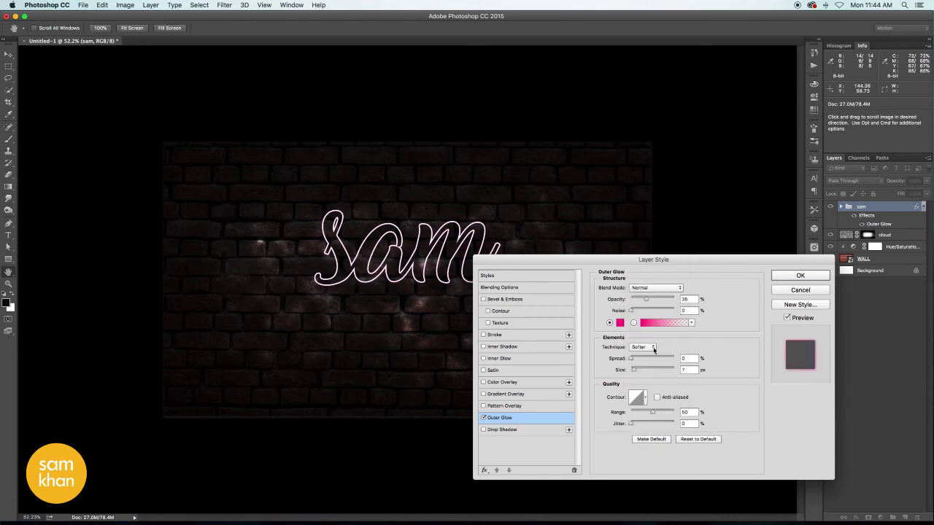
{"action": "left_click_drag", "start_coordinate": [632, 359], "coordinate": [642, 370]}
{"action": "left_click", "coordinate": [646, 370]}
{"action": "left_click_drag", "start_coordinate": [648, 300], "coordinate": [694, 297]}
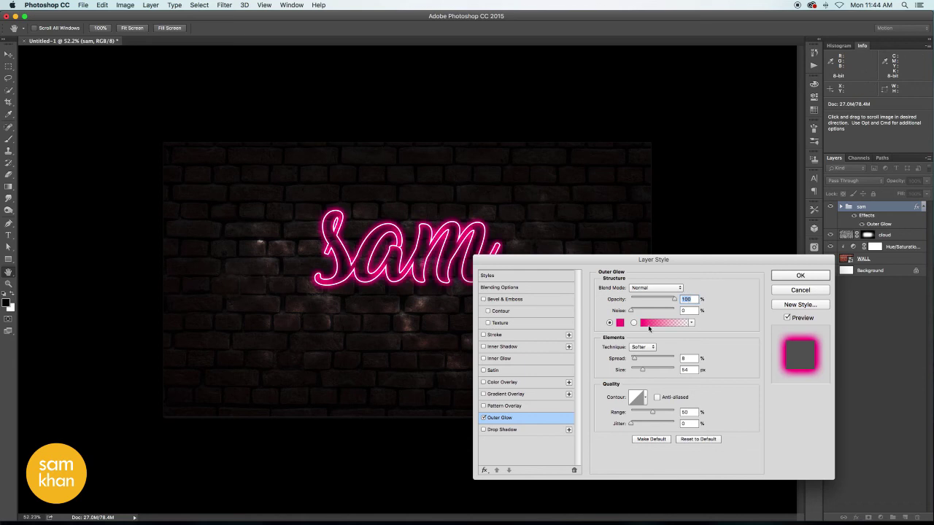
{"action": "mouse_move", "coordinate": [642, 371]}
{"action": "left_mouse_down"}
{"action": "mouse_move", "coordinate": [633, 359]}
{"action": "mouse_move", "coordinate": [643, 372]}
{"action": "left_mouse_up"}
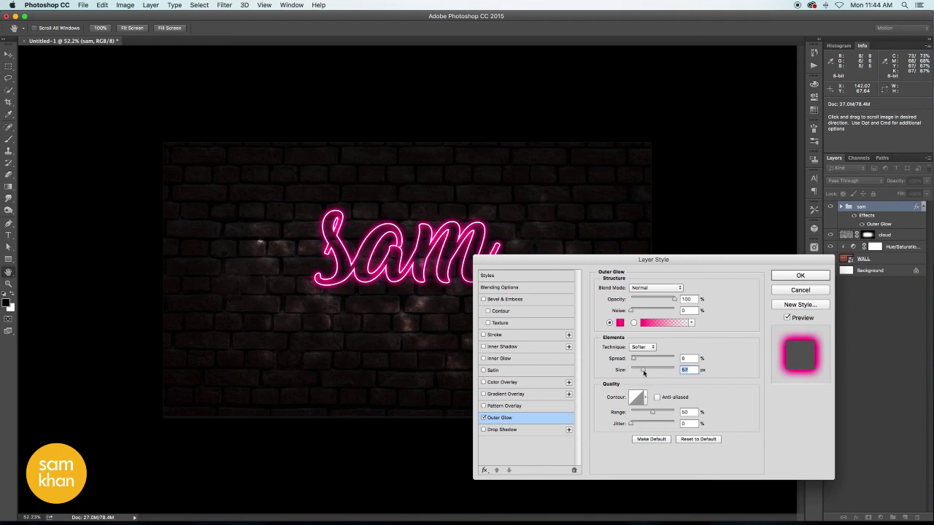
Step: Fine-tune the Softer glow to about 57 px with no noise and apply it
{"action": "left_click_drag", "start_coordinate": [632, 313], "coordinate": [630, 312]}
{"action": "left_click", "coordinate": [635, 359]}
{"action": "left_click", "coordinate": [642, 350]}
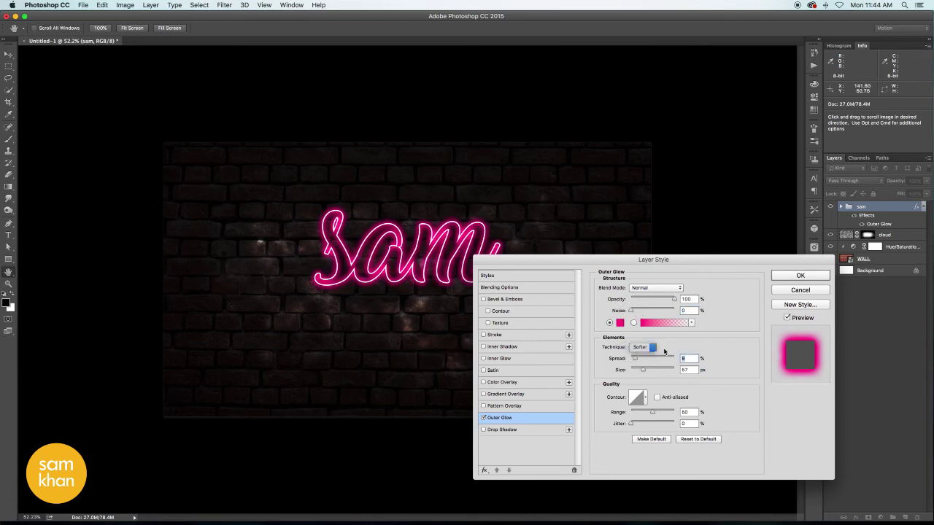
{"action": "left_click", "coordinate": [642, 348]}
{"action": "left_click_drag", "start_coordinate": [641, 371], "coordinate": [644, 371]}
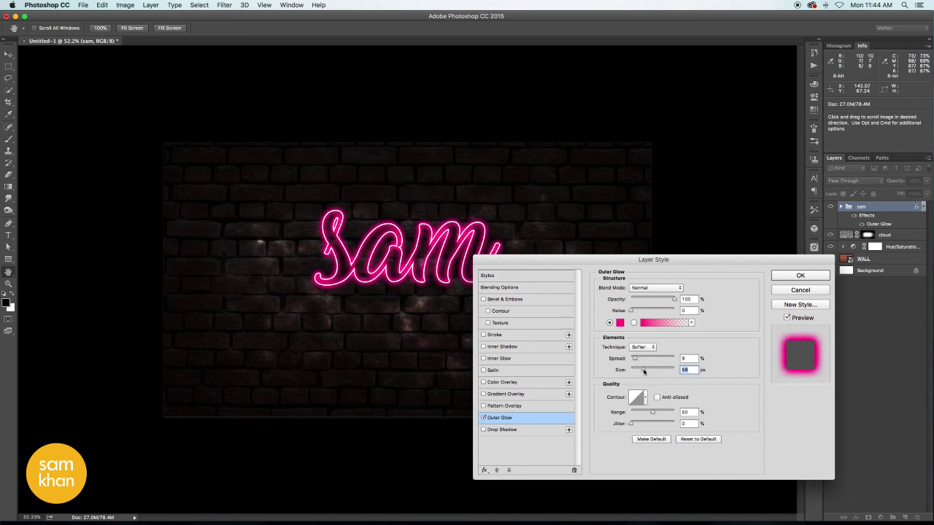
{"action": "left_click_drag", "start_coordinate": [644, 372], "coordinate": [642, 370]}
{"action": "left_click", "coordinate": [797, 276]}
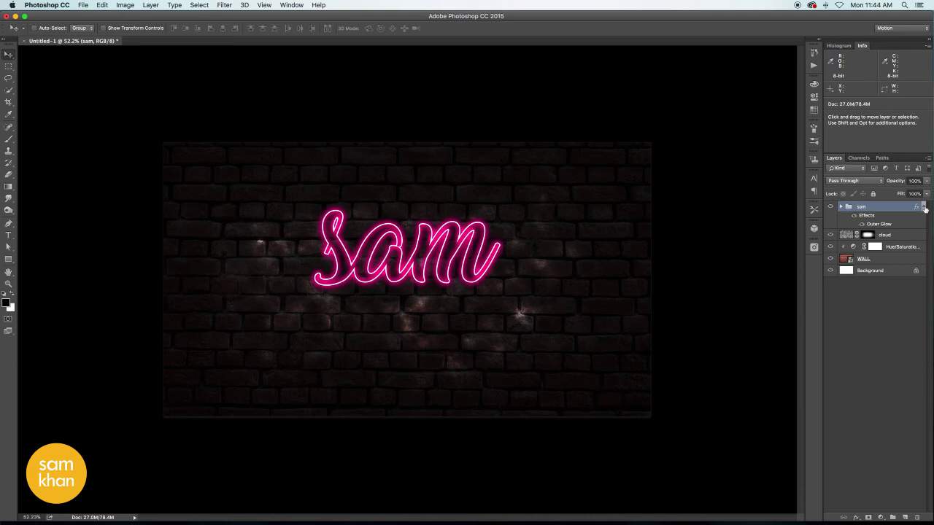
Step: Duplicate the sam group and rename the copy 'khan'
{"action": "left_click", "coordinate": [924, 207]}
{"action": "left_click", "coordinate": [831, 207]}
{"action": "left_click", "coordinate": [831, 207]}
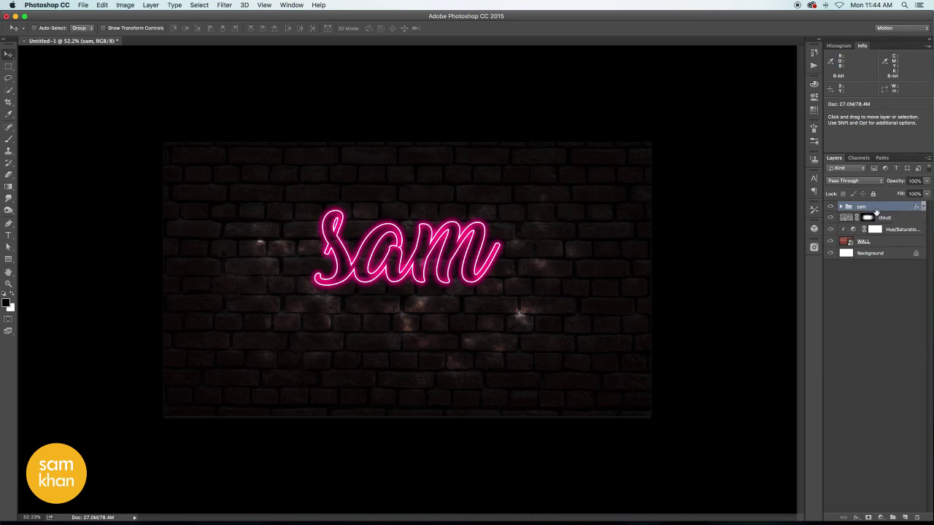
{"action": "left_click_drag", "start_coordinate": [893, 208], "coordinate": [904, 518]}
{"action": "double_click", "coordinate": [867, 207]}
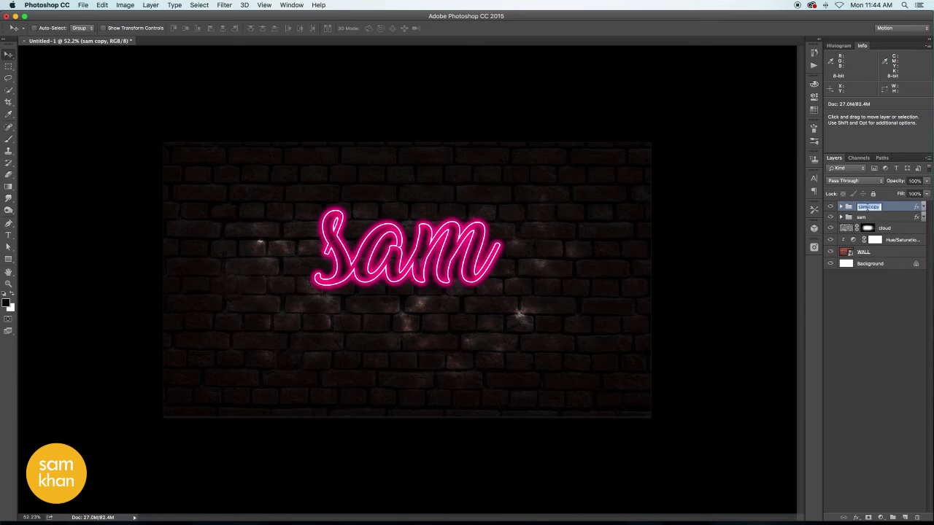
{"action": "type", "text": "st"}
{"action": "key", "text": "Return"}
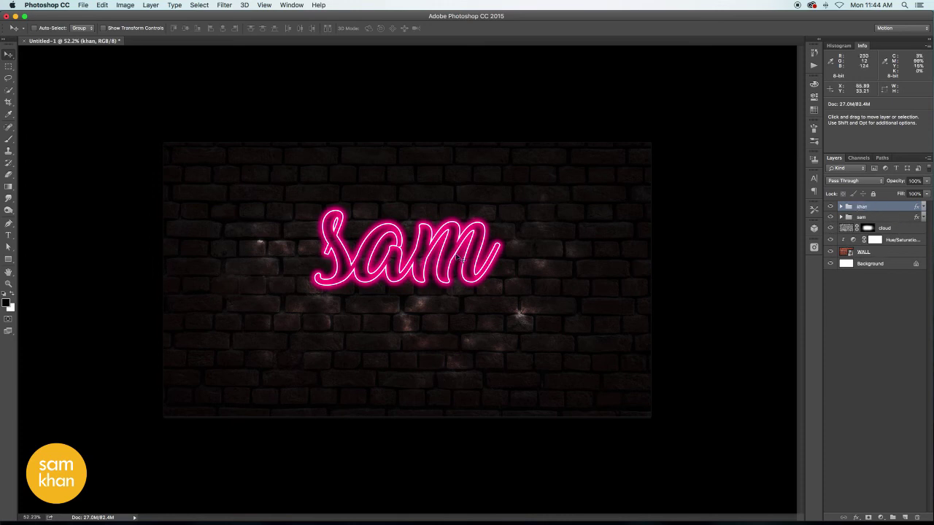
Step: Place the khan copy below sam, then raise both words together
{"action": "left_click_drag", "start_coordinate": [467, 245], "coordinate": [467, 337]}
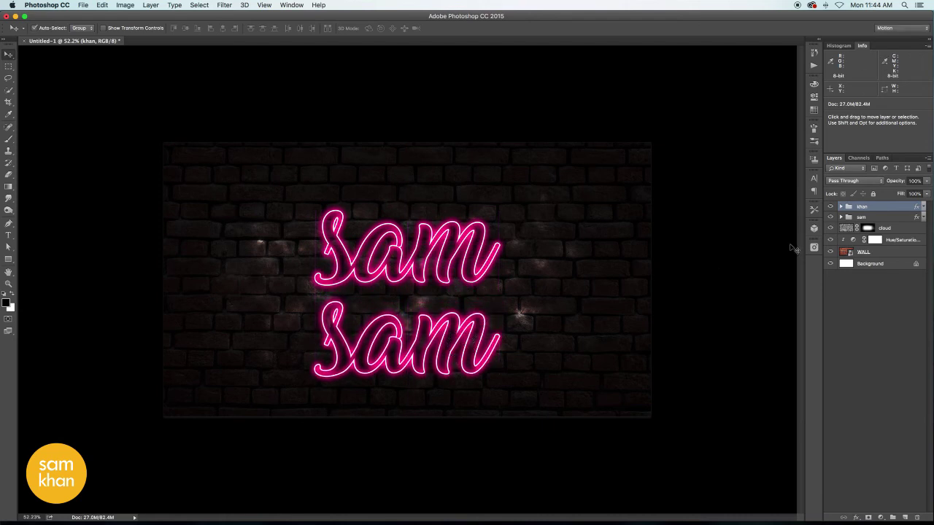
{"action": "left_click", "coordinate": [892, 219], "text": "shift"}
{"action": "left_click_drag", "start_coordinate": [647, 287], "coordinate": [647, 267]}
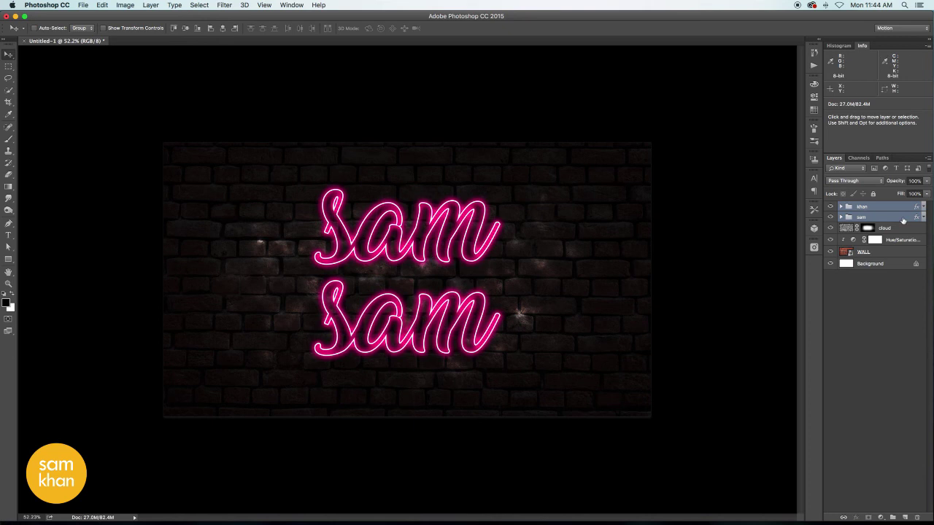
{"action": "left_click", "coordinate": [852, 210], "text": "super"}
Step: Change the lower word's text to 'khan'
{"action": "left_click", "coordinate": [840, 206]}
{"action": "left_click", "coordinate": [858, 218]}
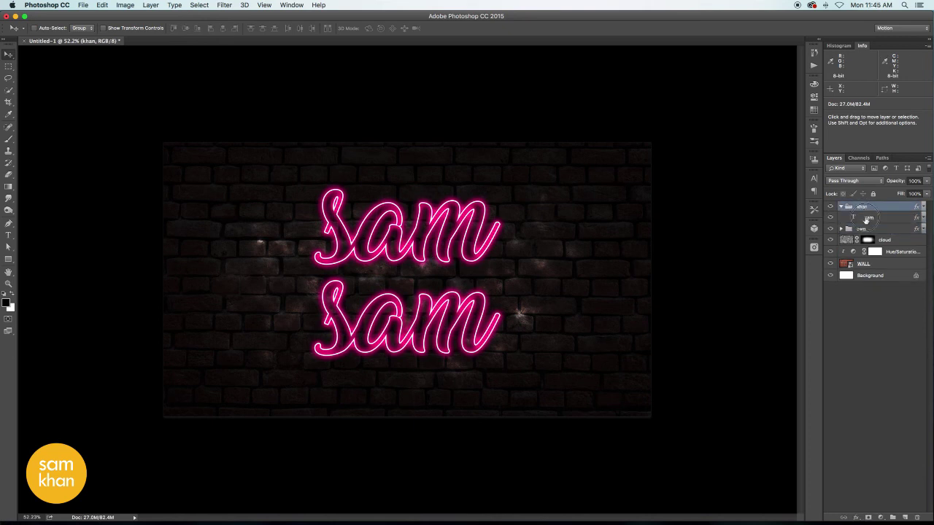
{"action": "double_click", "coordinate": [858, 218]}
{"action": "type", "text": "kh"}
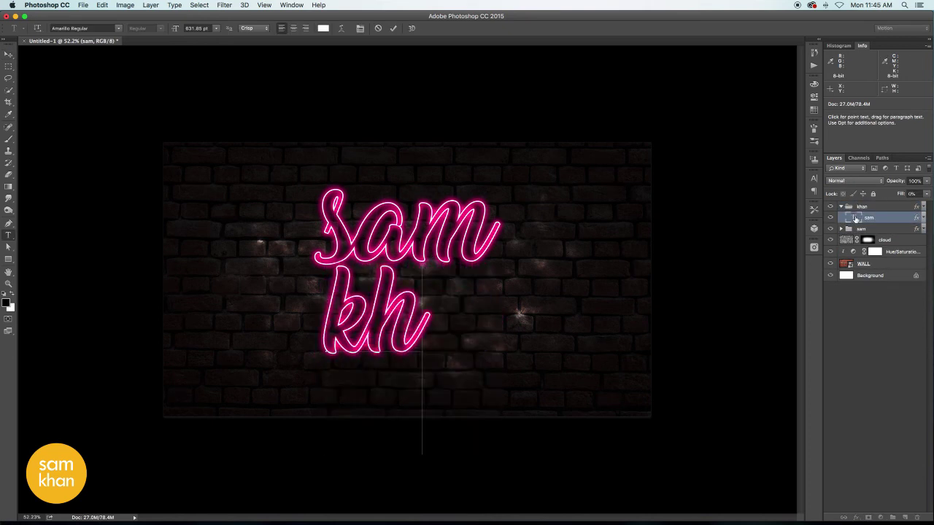
{"action": "type", "text": "an"}
{"action": "key", "text": "super+Return"}
{"action": "key", "text": "v"}
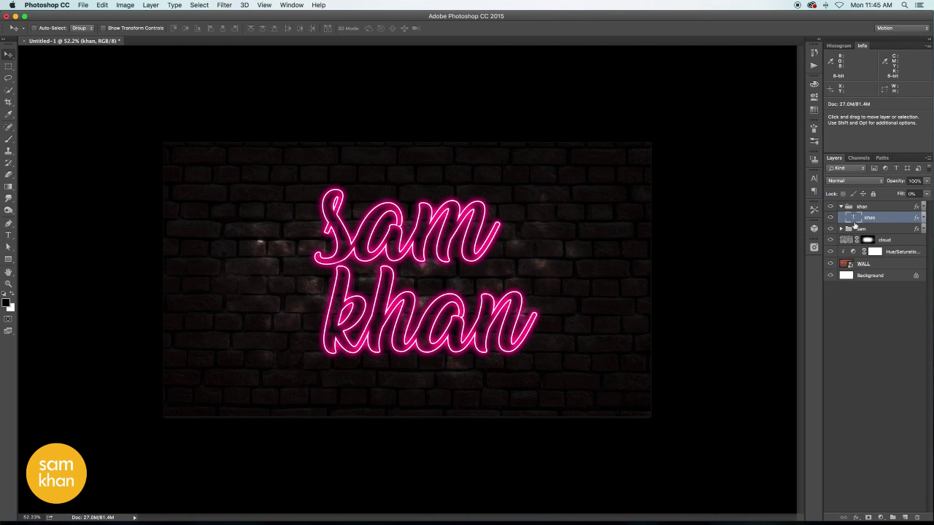
Step: Shift khan slightly right, then move both words left together
{"action": "left_click_drag", "start_coordinate": [497, 289], "coordinate": [518, 289]}
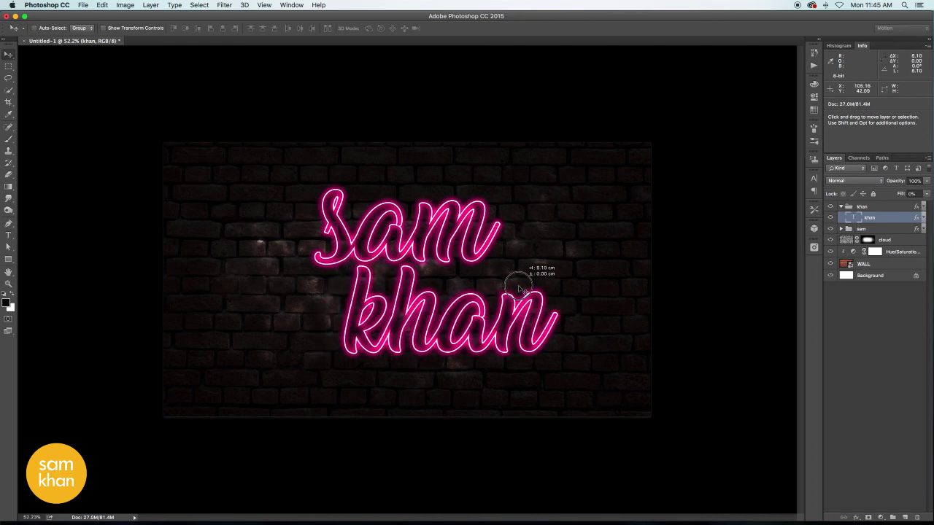
{"action": "left_click", "coordinate": [843, 207]}
{"action": "left_click", "coordinate": [869, 217], "text": "shift"}
{"action": "left_click_drag", "start_coordinate": [647, 267], "coordinate": [633, 267]}
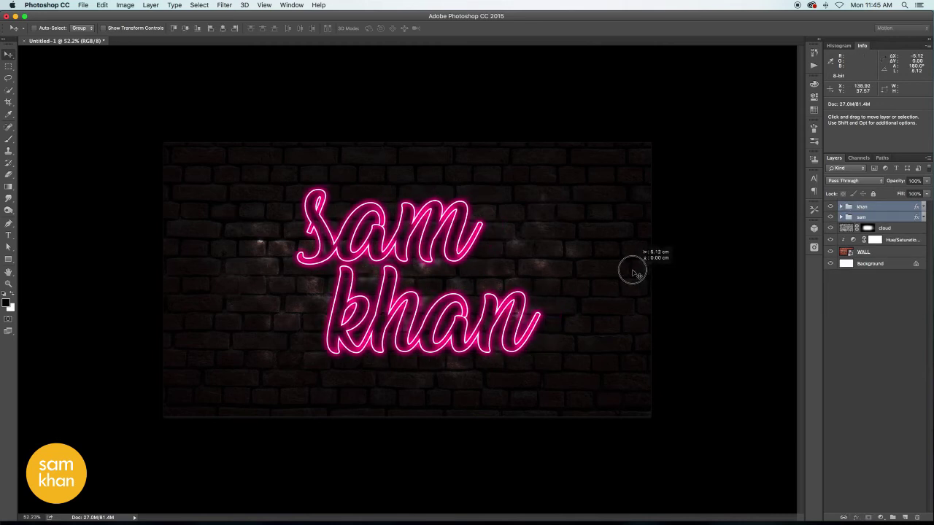
{"action": "left_click", "coordinate": [886, 208]}
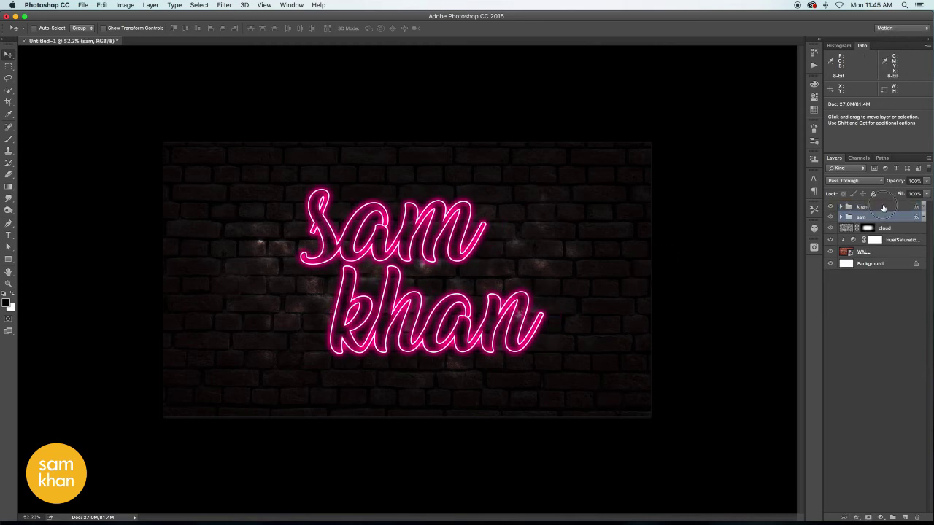
Step: Change the khan group's Outer Glow colour to cyan #00deff
{"action": "double_click", "coordinate": [916, 208]}
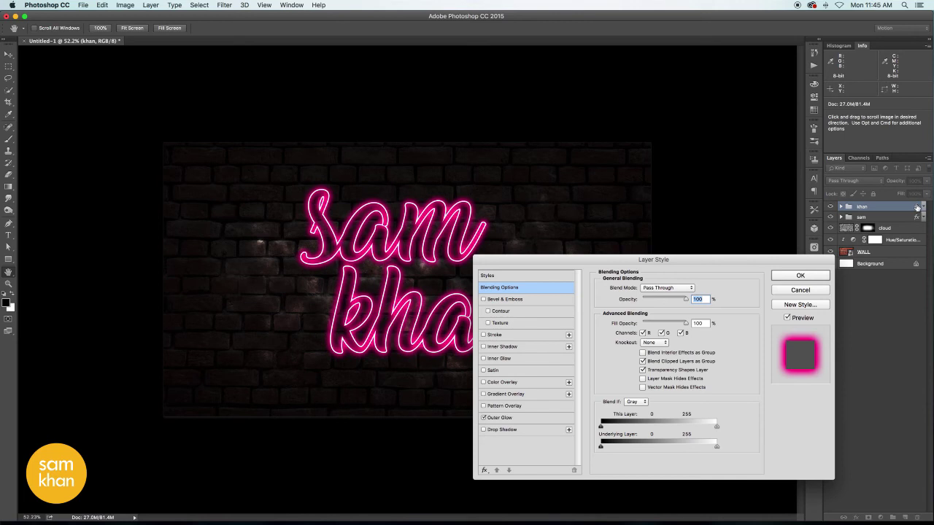
{"action": "key", "text": "Escape"}
{"action": "left_click", "coordinate": [922, 208]}
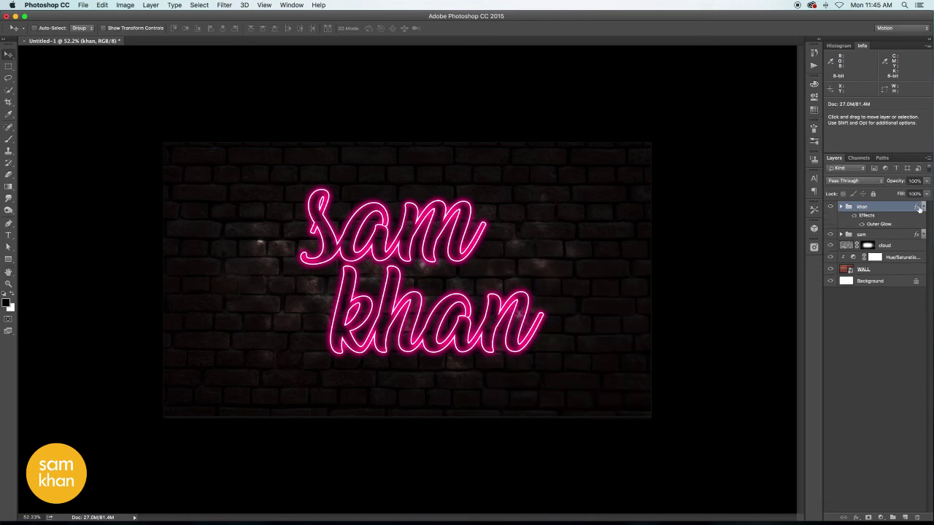
{"action": "double_click", "coordinate": [877, 226]}
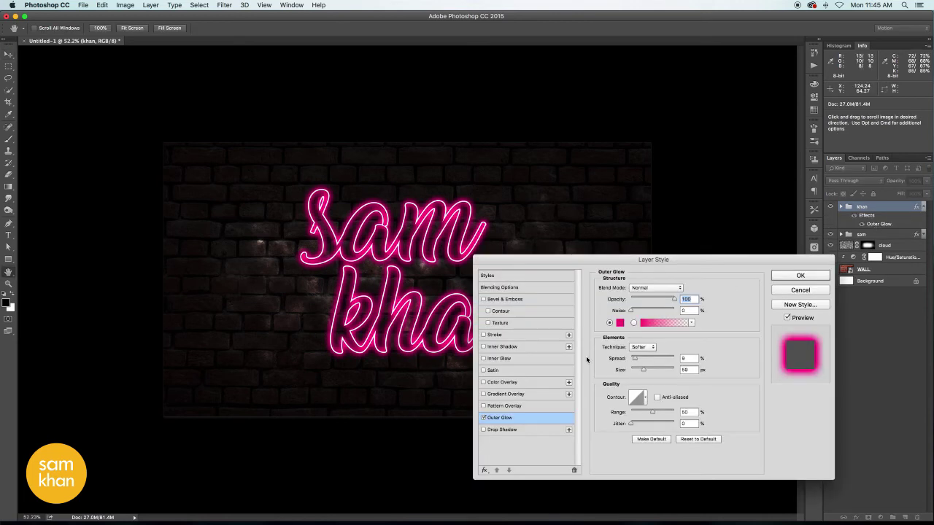
{"action": "left_click", "coordinate": [620, 323]}
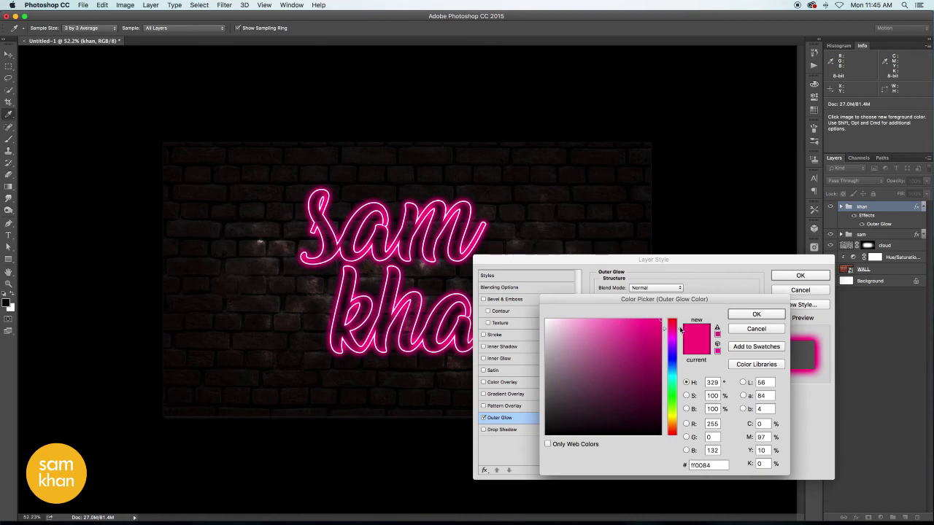
{"action": "left_click_drag", "start_coordinate": [680, 336], "coordinate": [680, 374]}
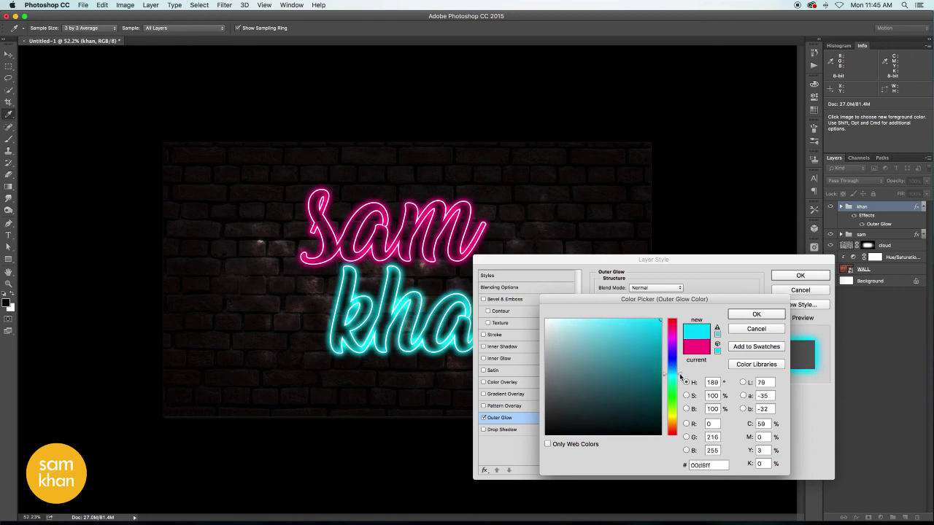
{"action": "left_click", "coordinate": [757, 314]}
{"action": "left_click", "coordinate": [799, 277]}
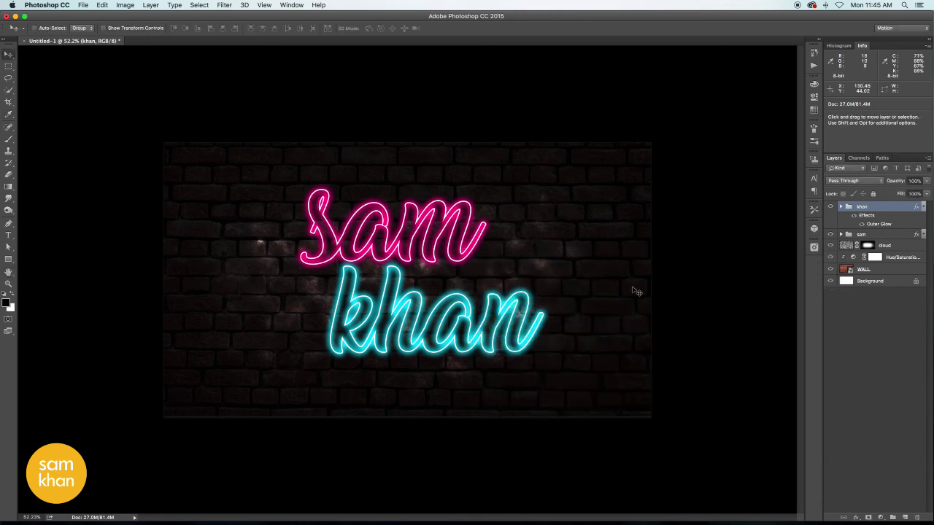
Step: Nudge both words left and gather sam and khan into a group named 'text'
{"action": "left_click", "coordinate": [923, 206]}
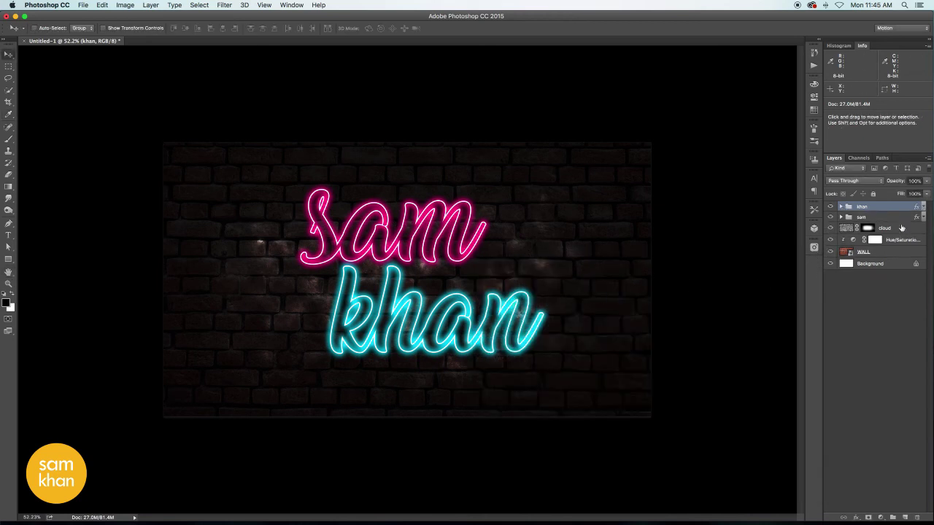
{"action": "left_click", "coordinate": [887, 217], "text": "shift"}
{"action": "left_click_drag", "start_coordinate": [633, 219], "coordinate": [629, 219]}
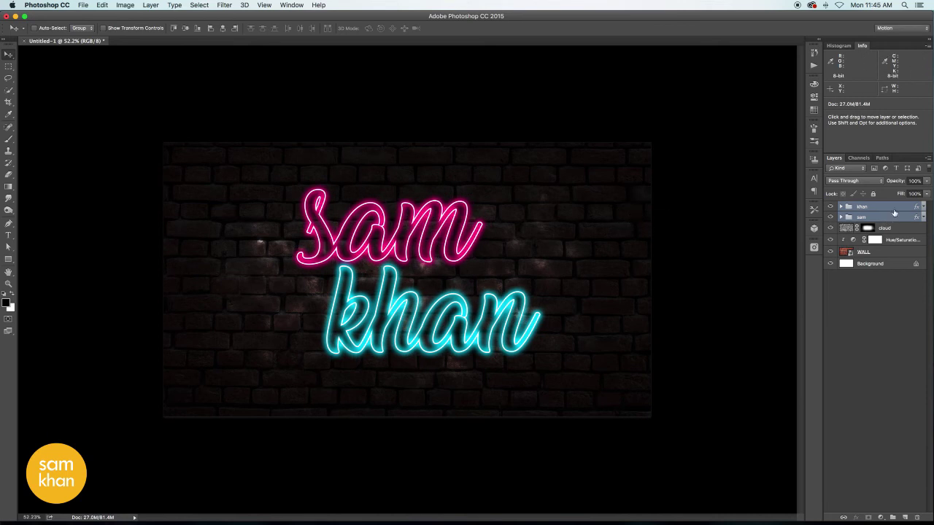
{"action": "left_click_drag", "start_coordinate": [903, 219], "coordinate": [905, 516]}
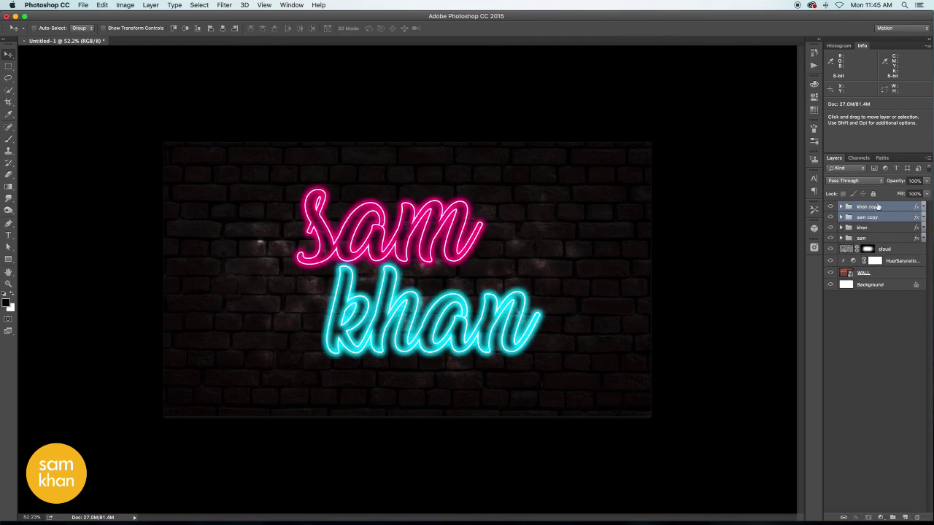
{"action": "key", "text": "ctrl+z"}
{"action": "left_click_drag", "start_coordinate": [881, 218], "coordinate": [893, 517]}
{"action": "double_click", "coordinate": [865, 207]}
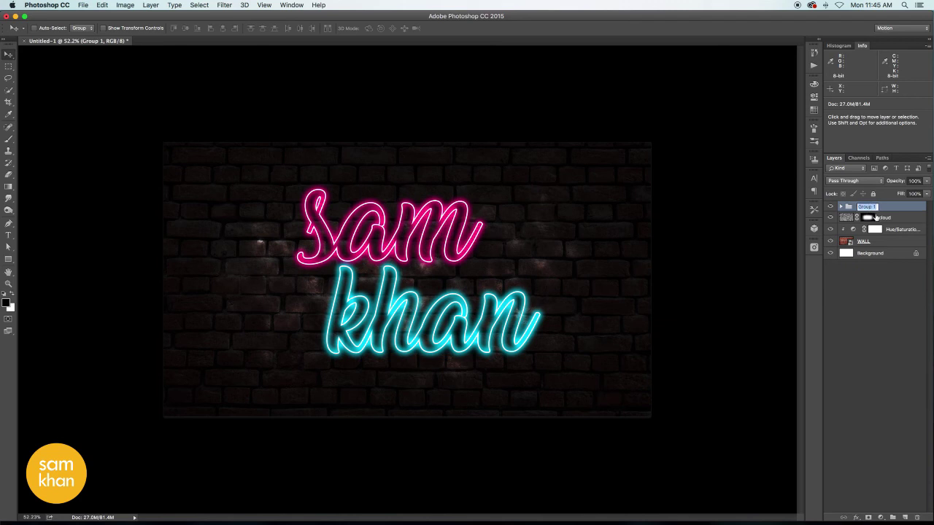
{"action": "type", "text": "text"}
{"action": "key", "text": "Return"}
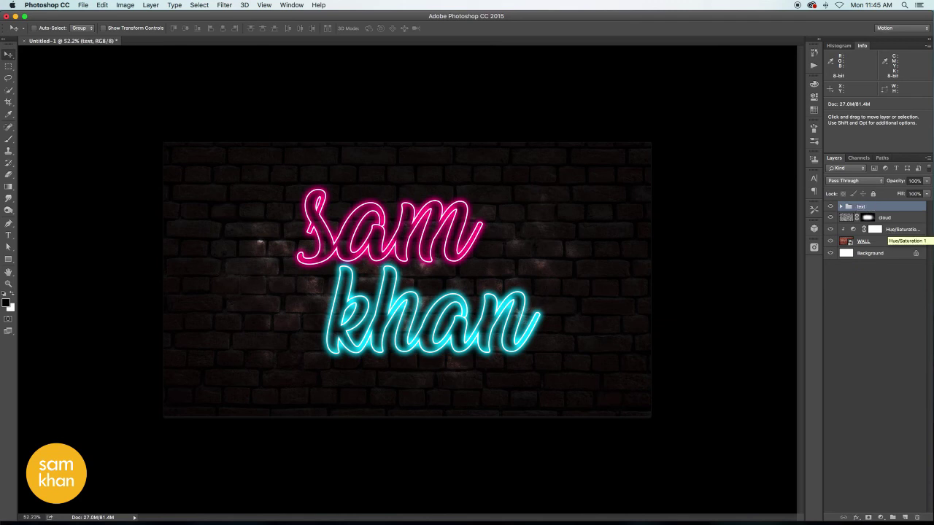
Step: Duplicate the text group and rename the copy 'glow'
{"action": "left_click_drag", "start_coordinate": [868, 207], "coordinate": [905, 517]}
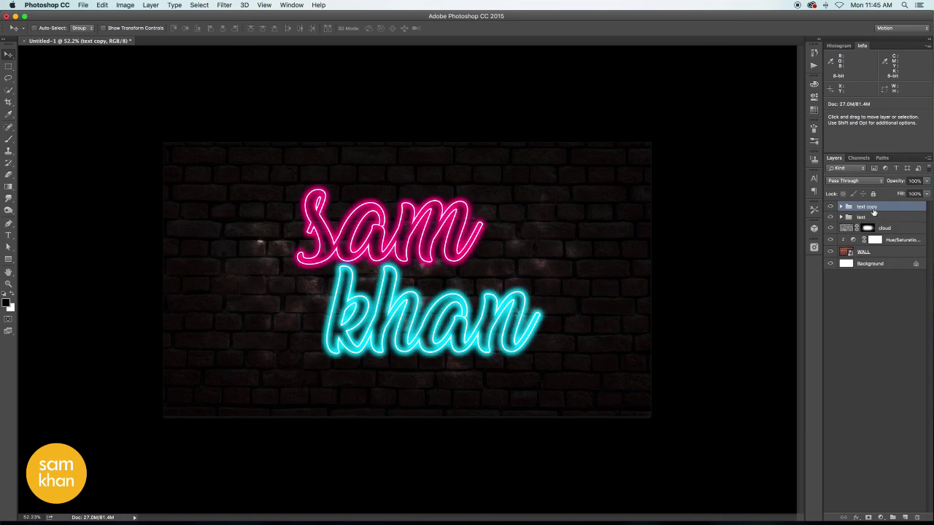
{"action": "double_click", "coordinate": [868, 207]}
{"action": "type", "text": "c"}
{"action": "type", "text": "low"}
{"action": "key", "text": "Return"}
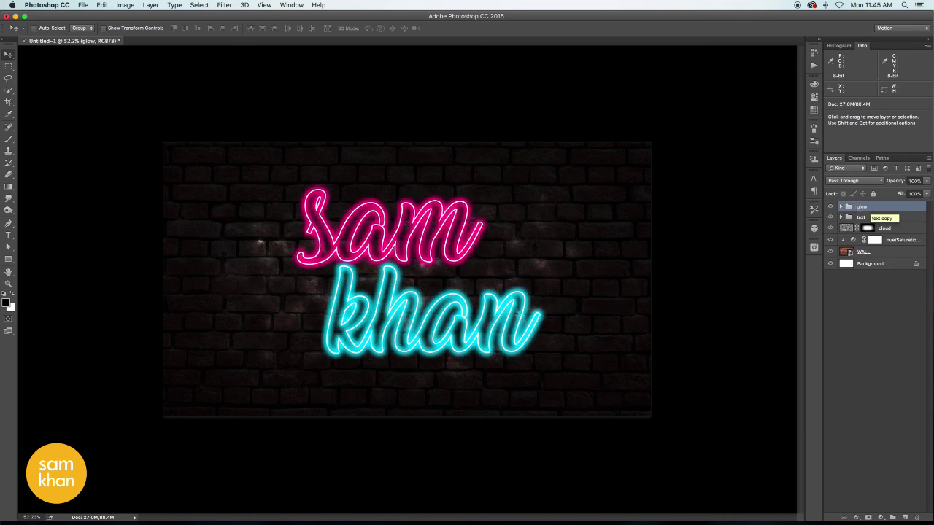
Step: Convert the glow group to a smart object, move it below text, and rasterize it
{"action": "right_click", "coordinate": [876, 207]}
{"action": "left_click", "coordinate": [895, 194]}
{"action": "left_click_drag", "start_coordinate": [889, 207], "coordinate": [877, 226]}
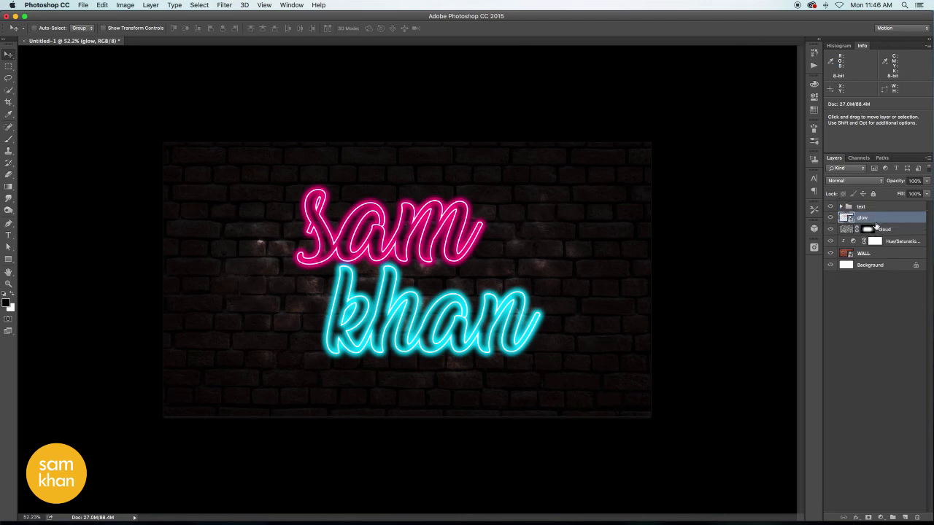
{"action": "right_click", "coordinate": [889, 223]}
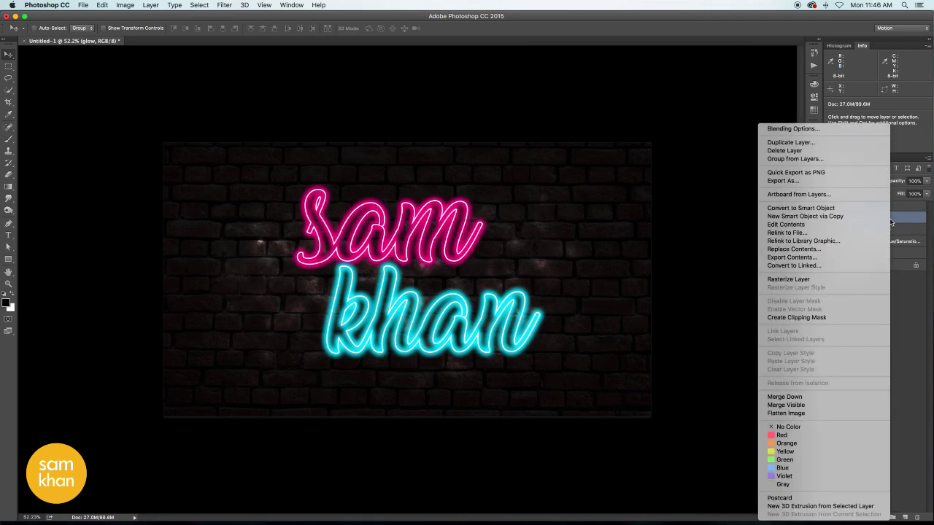
{"action": "left_click", "coordinate": [819, 281]}
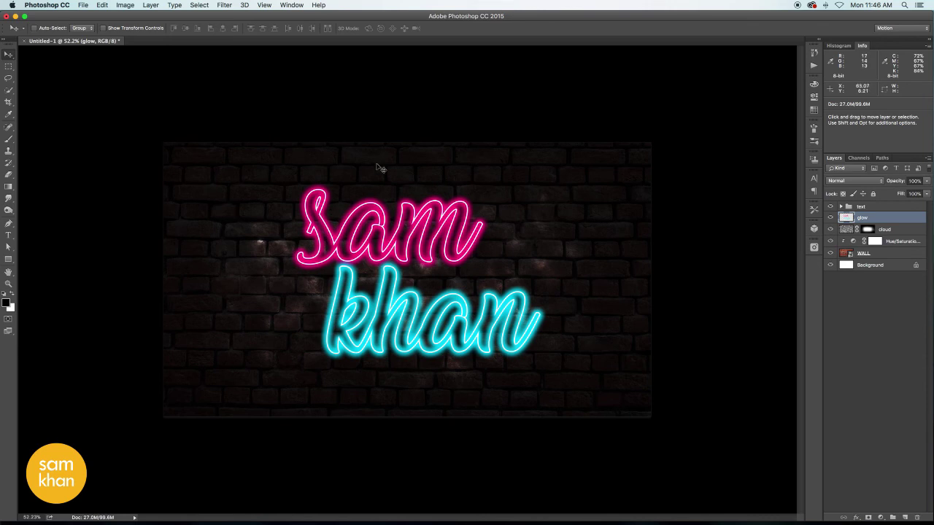
{"action": "left_click_drag", "start_coordinate": [452, 232], "coordinate": [503, 255]}
{"action": "key", "text": "super+z"}
Step: Set up a Gaussian Blur on the glow layer with a radius of about 50 pixels
{"action": "left_click", "coordinate": [226, 5]}
{"action": "mouse_move", "coordinate": [241, 113]}
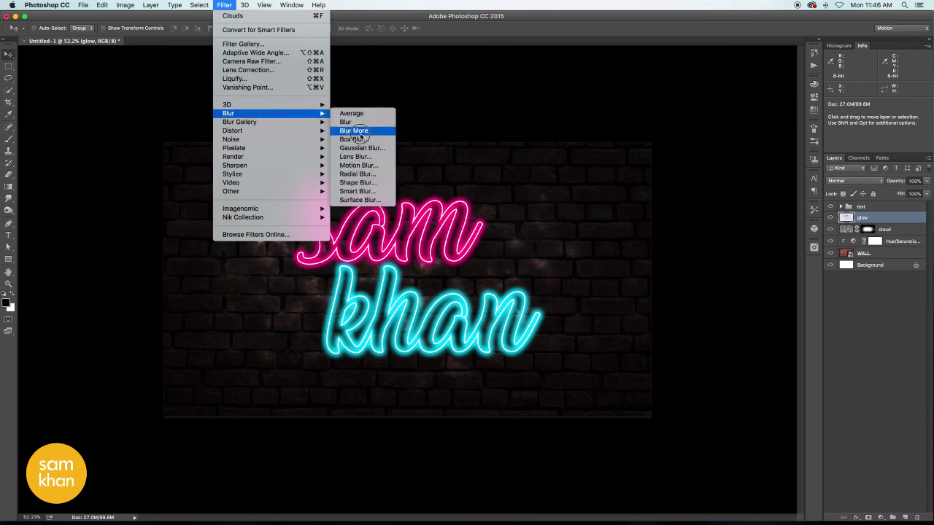
{"action": "left_click", "coordinate": [388, 146]}
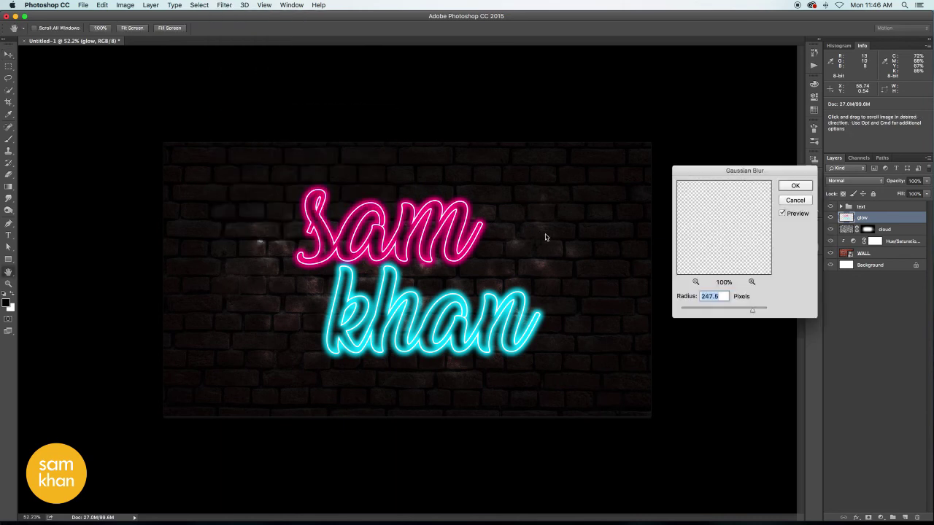
{"action": "left_click", "coordinate": [706, 311]}
{"action": "mouse_move", "coordinate": [707, 311]}
{"action": "left_mouse_down"}
{"action": "mouse_move", "coordinate": [691, 312]}
{"action": "mouse_move", "coordinate": [715, 312]}
{"action": "left_mouse_up"}
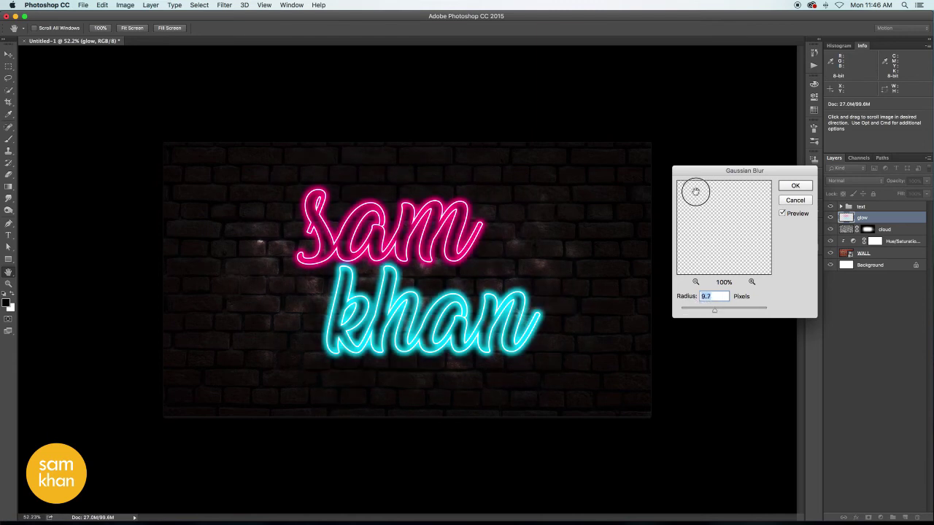
{"action": "left_click", "coordinate": [697, 282]}
{"action": "left_click", "coordinate": [697, 282]}
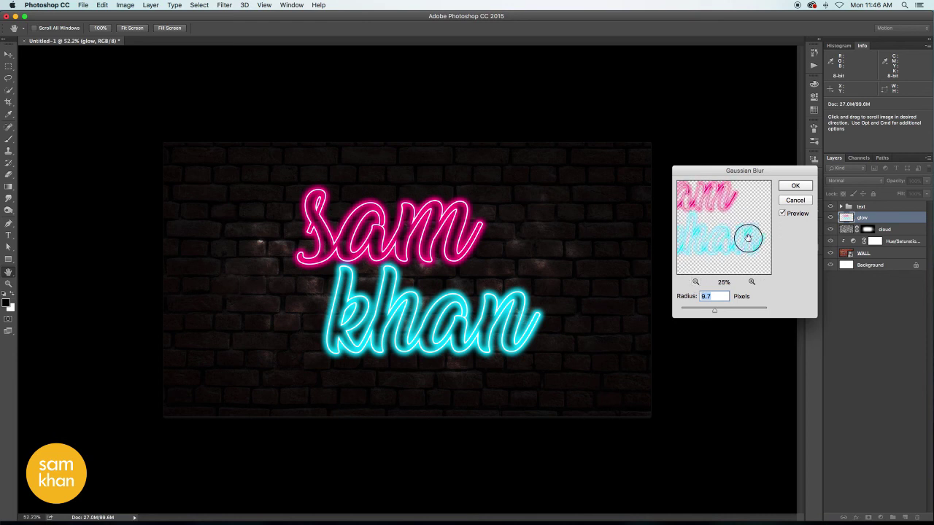
{"action": "left_click_drag", "start_coordinate": [715, 312], "coordinate": [729, 313]}
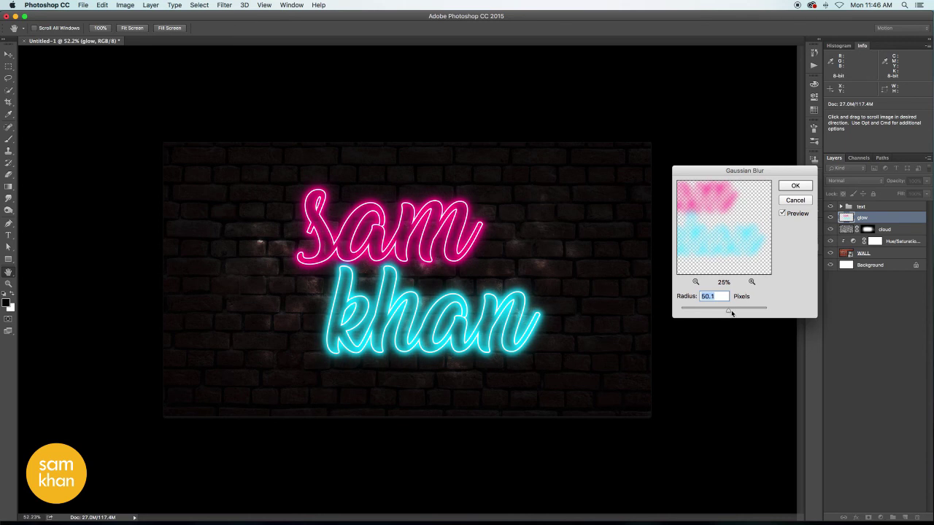
Step: Apply the blur and make the glow layer 'glow screen' at 60% opacity in Screen mode
{"action": "key", "text": "Return"}
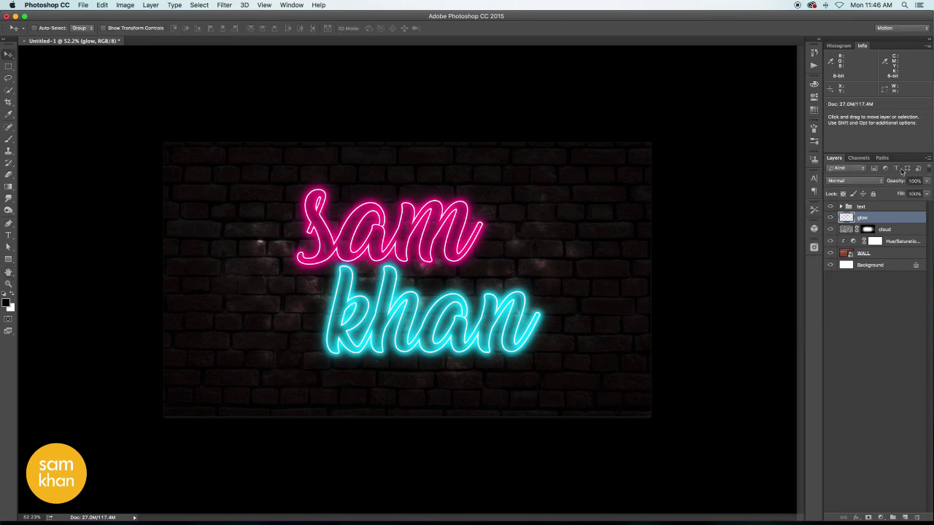
{"action": "left_click", "coordinate": [914, 180]}
{"action": "type", "text": "60"}
{"action": "key", "text": "Return"}
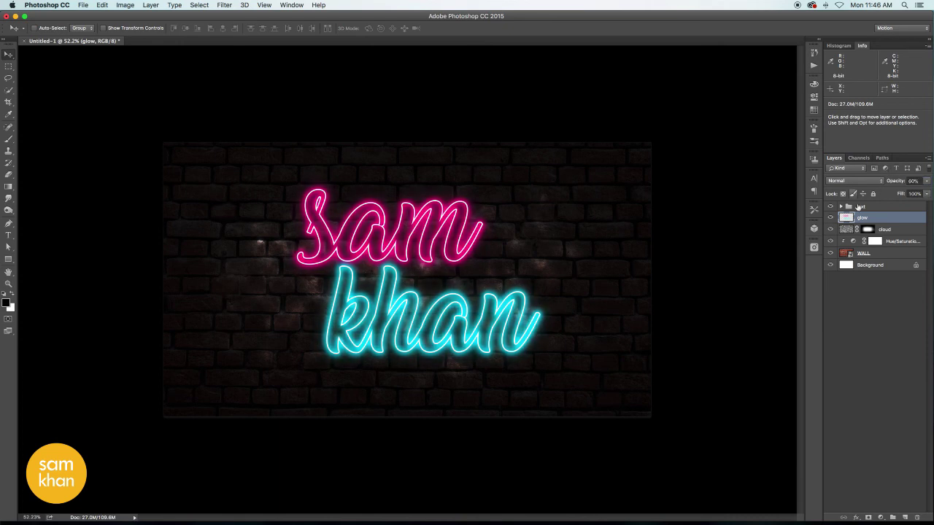
{"action": "double_click", "coordinate": [862, 218]}
{"action": "type", "text": "sc"}
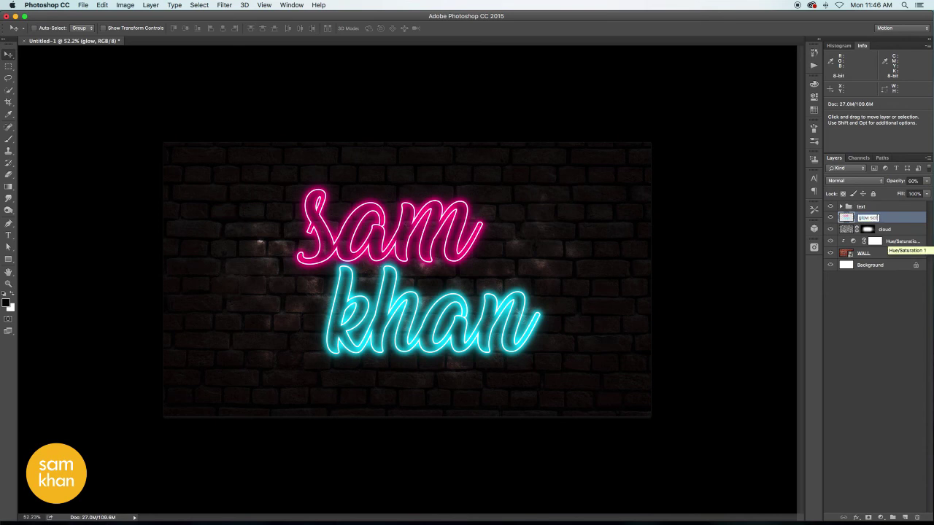
{"action": "type", "text": "reen"}
{"action": "key", "text": "Return"}
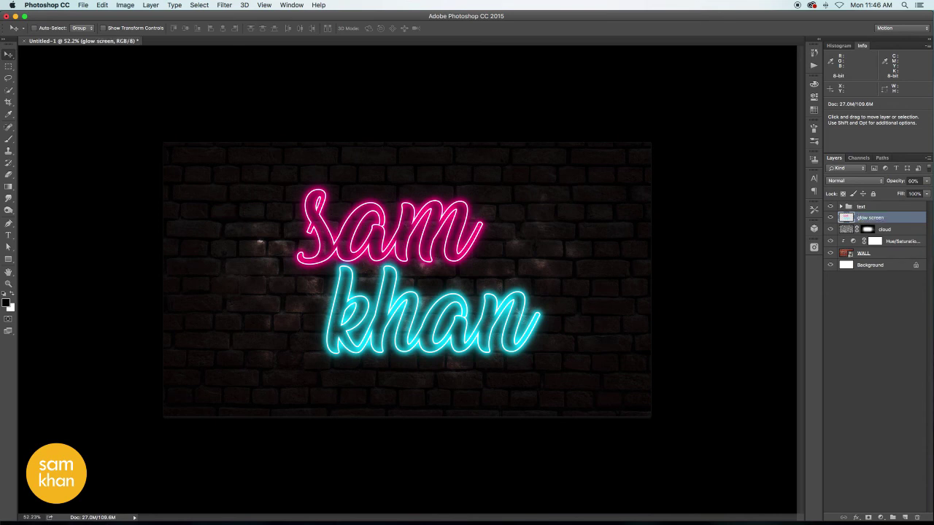
{"action": "left_click", "coordinate": [847, 181]}
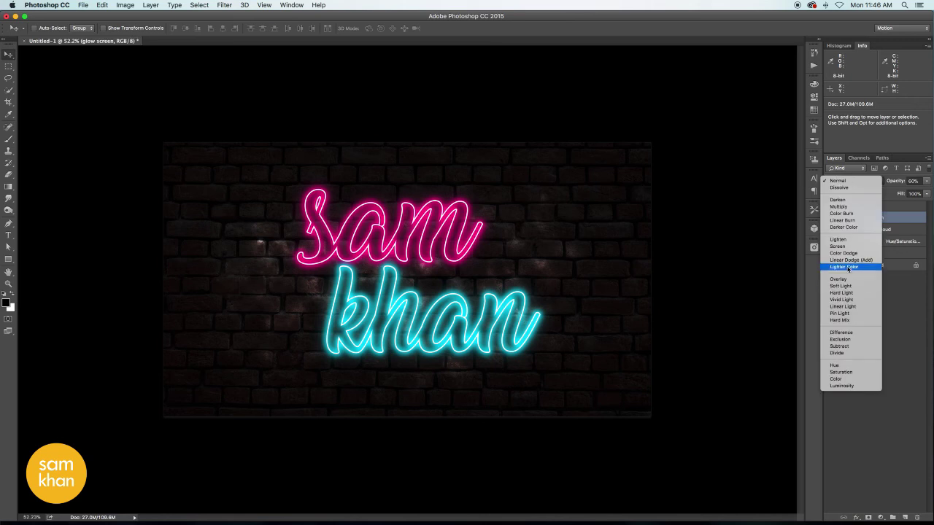
{"action": "left_click", "coordinate": [848, 251]}
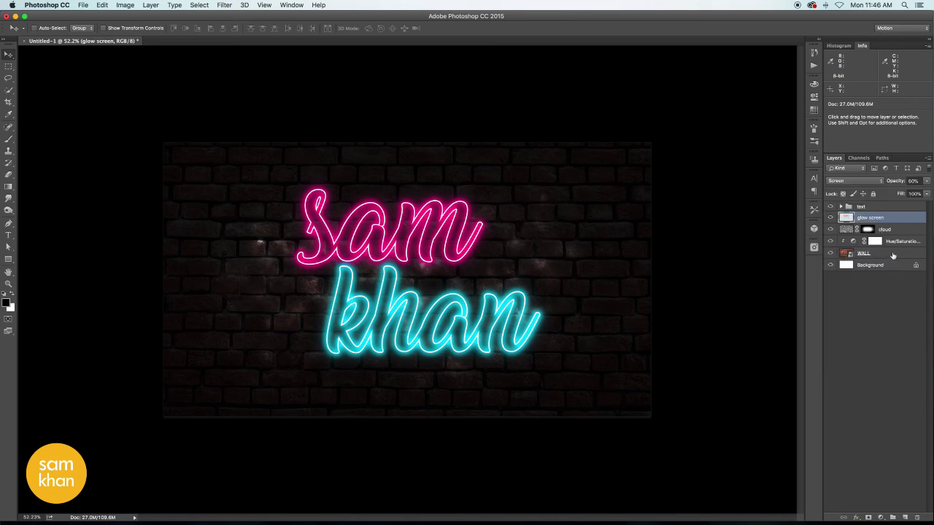
Step: Duplicate glow screen as a layer named 'overlay' in Overlay blend mode
{"action": "left_click_drag", "start_coordinate": [903, 217], "coordinate": [906, 495]}
{"action": "left_click_drag", "start_coordinate": [906, 516], "coordinate": [907, 517]}
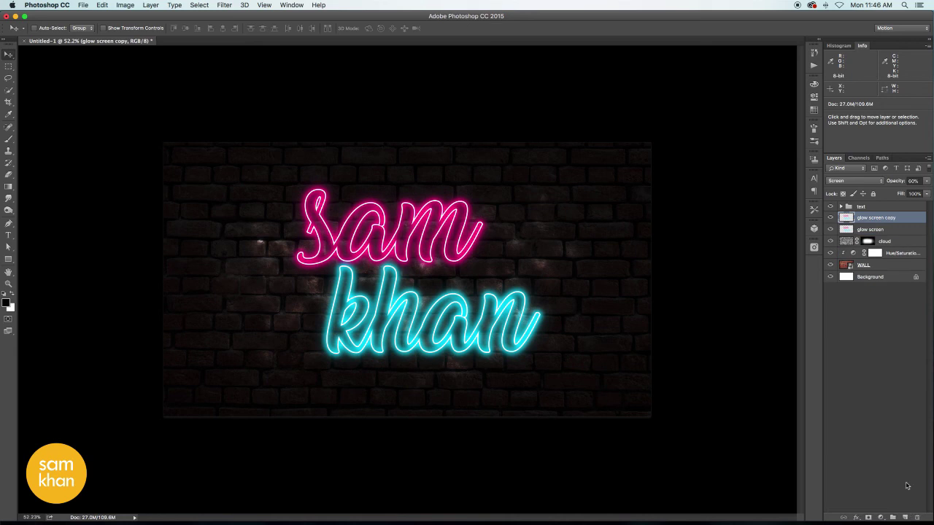
{"action": "double_click", "coordinate": [873, 218]}
{"action": "type", "text": "overlay"}
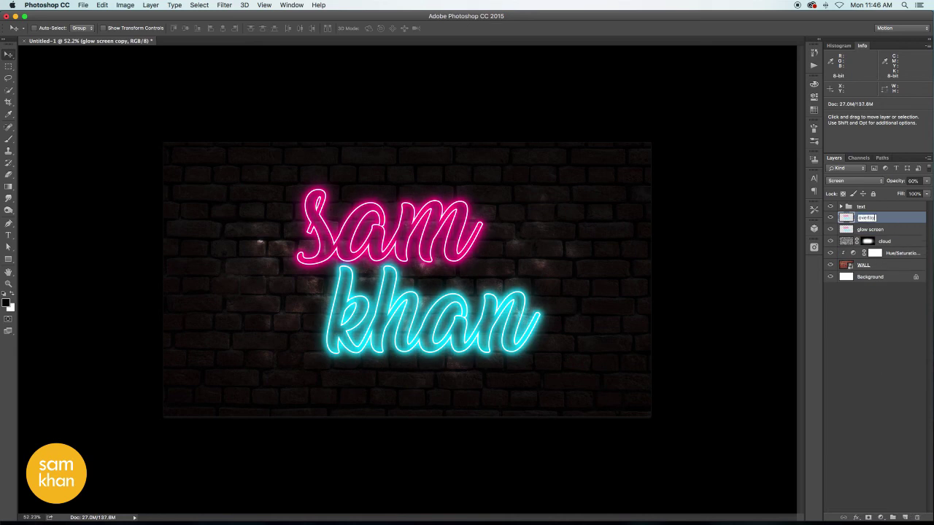
{"action": "key", "text": "Return"}
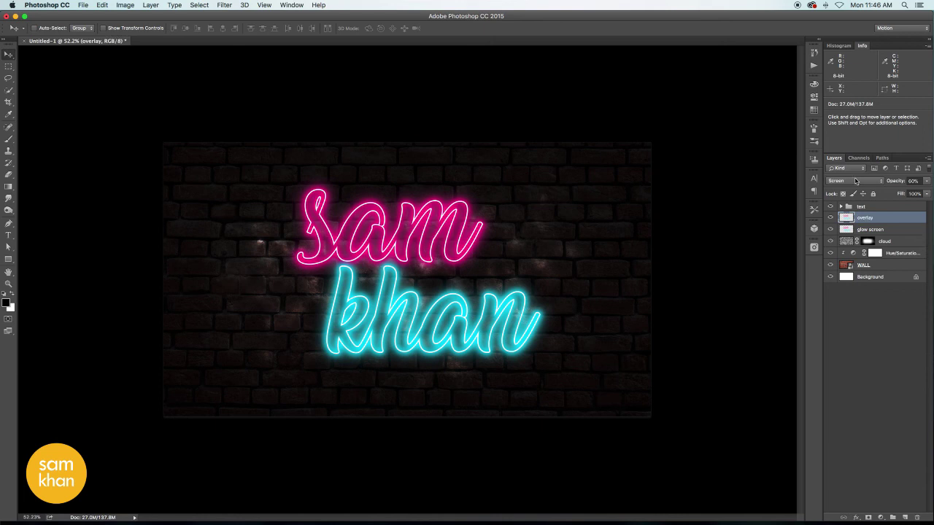
{"action": "left_click", "coordinate": [856, 180]}
{"action": "left_click", "coordinate": [839, 214]}
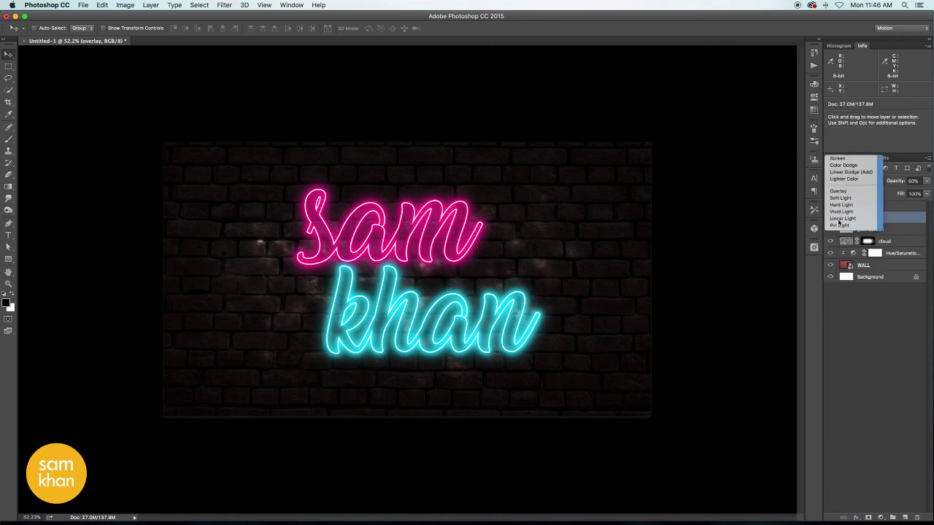
{"action": "left_click", "coordinate": [830, 217]}
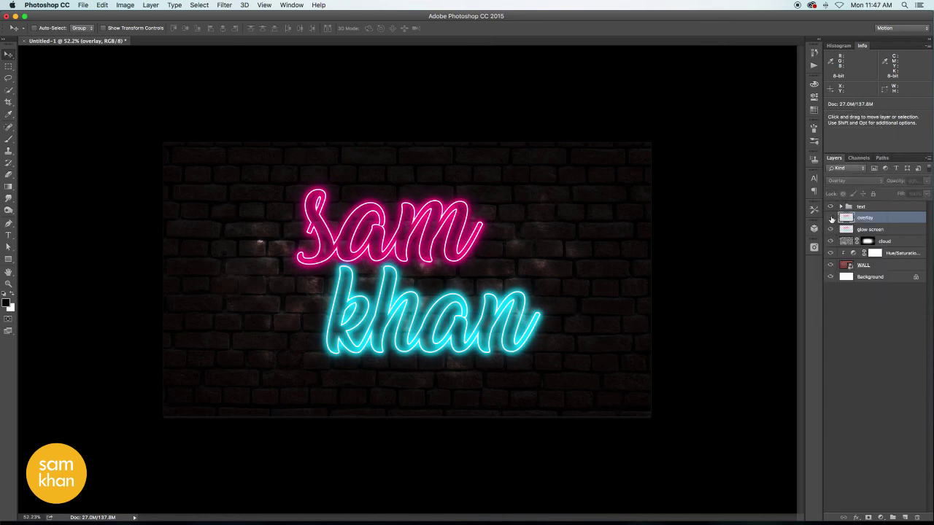
{"action": "left_click", "coordinate": [830, 217]}
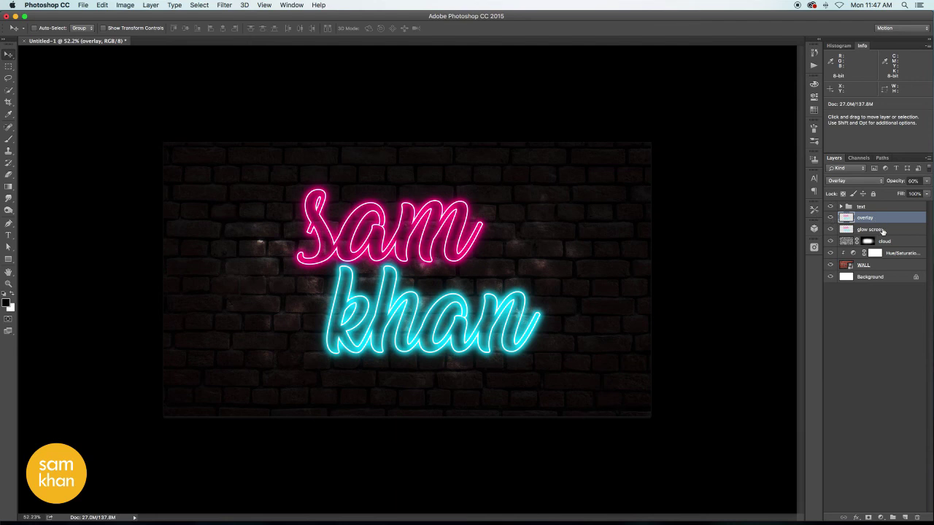
{"action": "left_click_drag", "start_coordinate": [883, 231], "coordinate": [887, 486]}
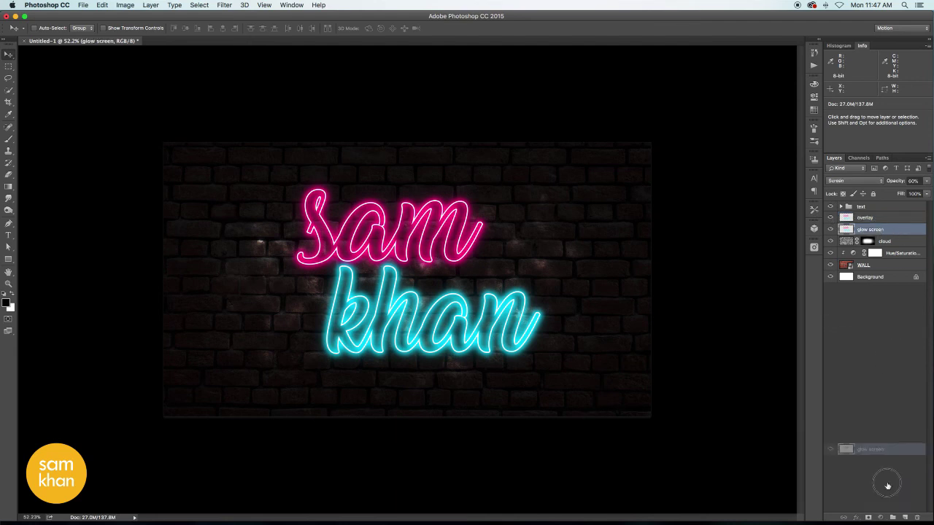
Step: Add another glow screen copy below it, named 'color dodge', in Color Dodge mode
{"action": "left_click_drag", "start_coordinate": [887, 486], "coordinate": [906, 517]}
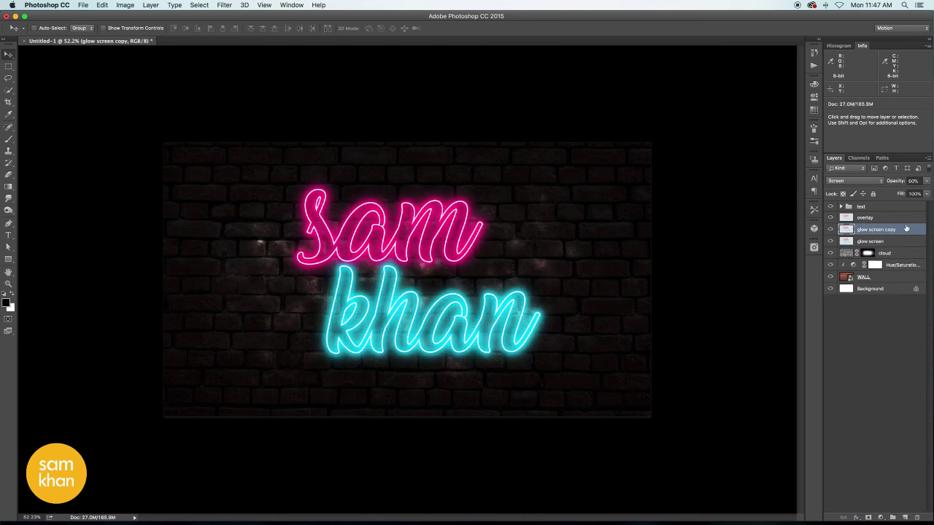
{"action": "left_click_drag", "start_coordinate": [906, 228], "coordinate": [896, 242]}
{"action": "type", "text": "color dodge"}
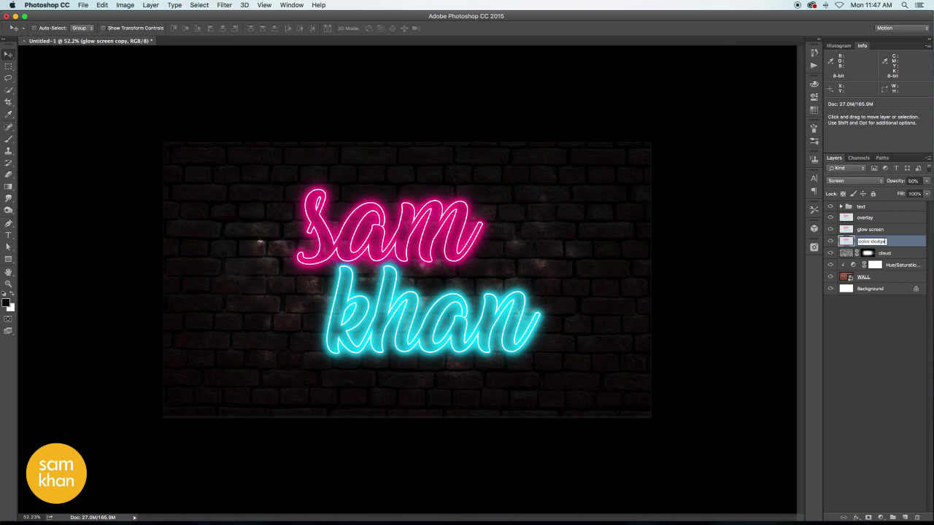
{"action": "key", "text": "Return"}
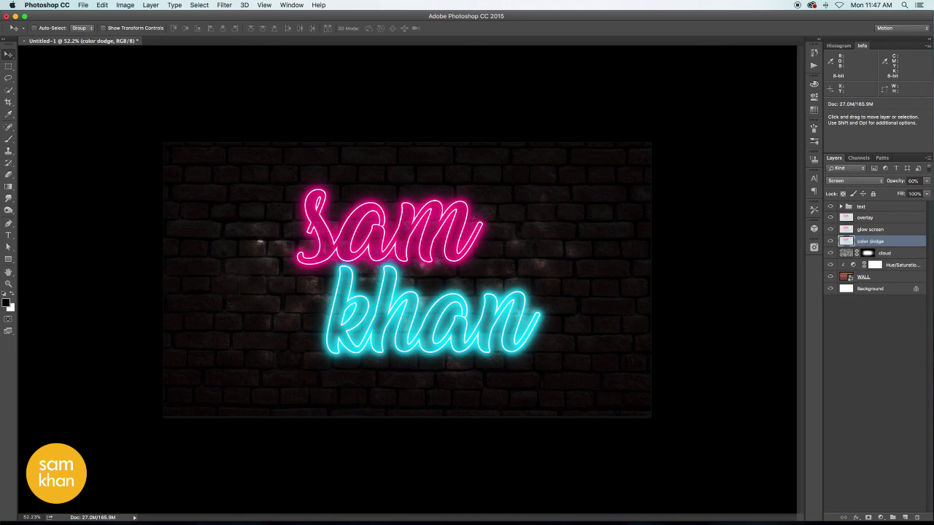
{"action": "left_click", "coordinate": [853, 181]}
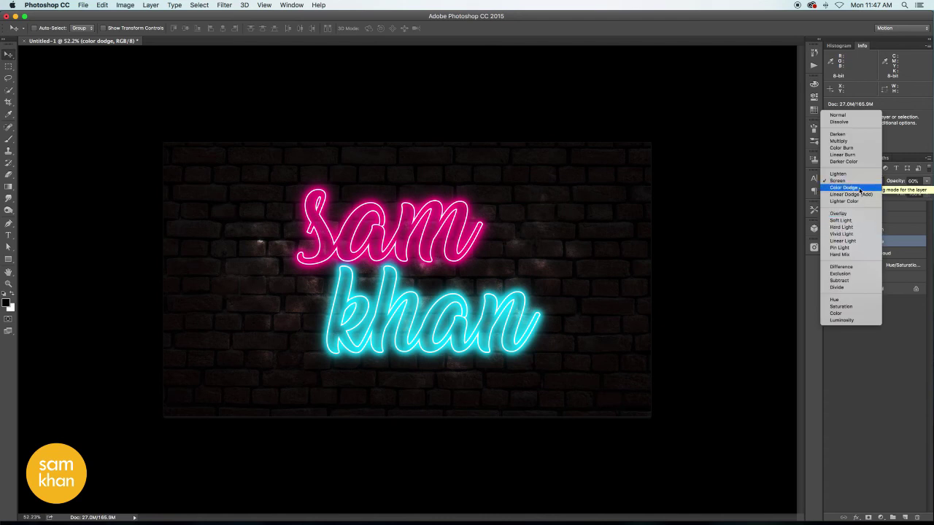
{"action": "left_click", "coordinate": [850, 188]}
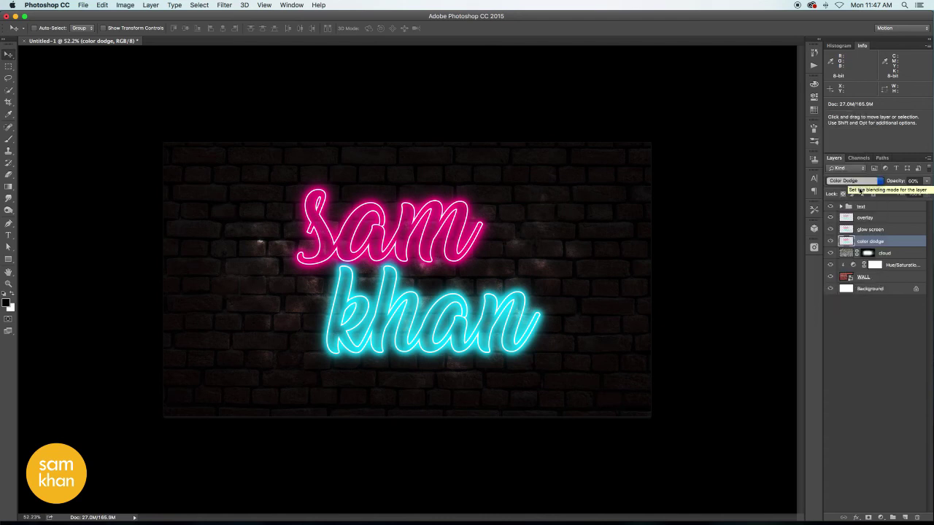
{"action": "left_click", "coordinate": [831, 242]}
{"action": "left_click", "coordinate": [830, 241]}
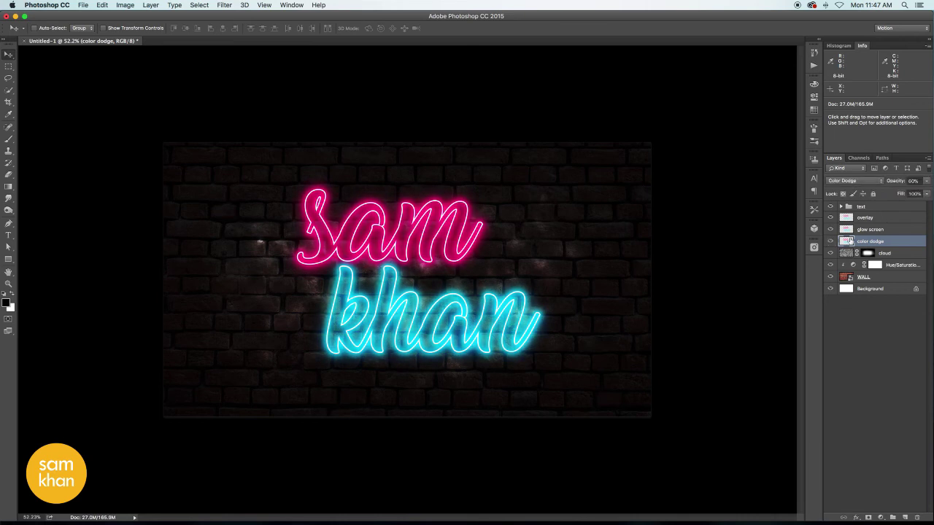
Step: Give the color dodge layer a red colour label
{"action": "left_click", "coordinate": [223, 5]}
{"action": "mouse_move", "coordinate": [227, 104]}
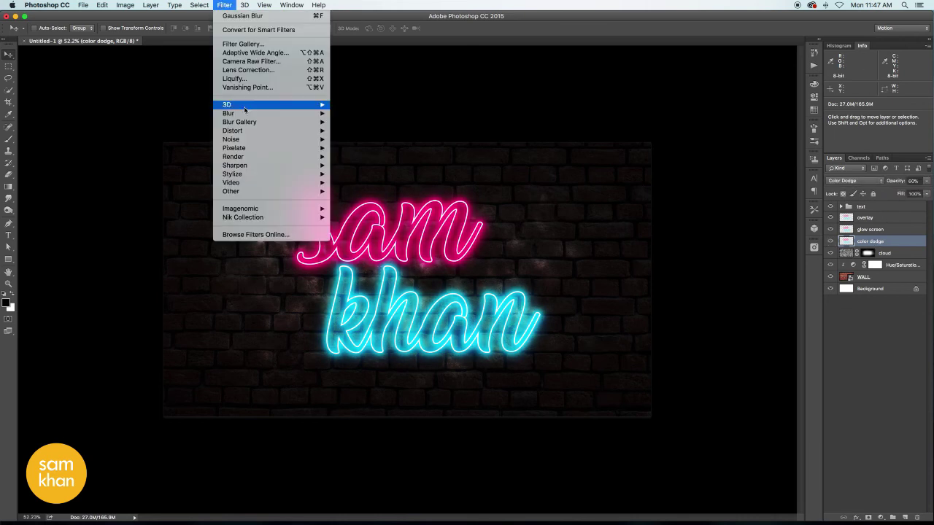
{"action": "left_click", "coordinate": [889, 243]}
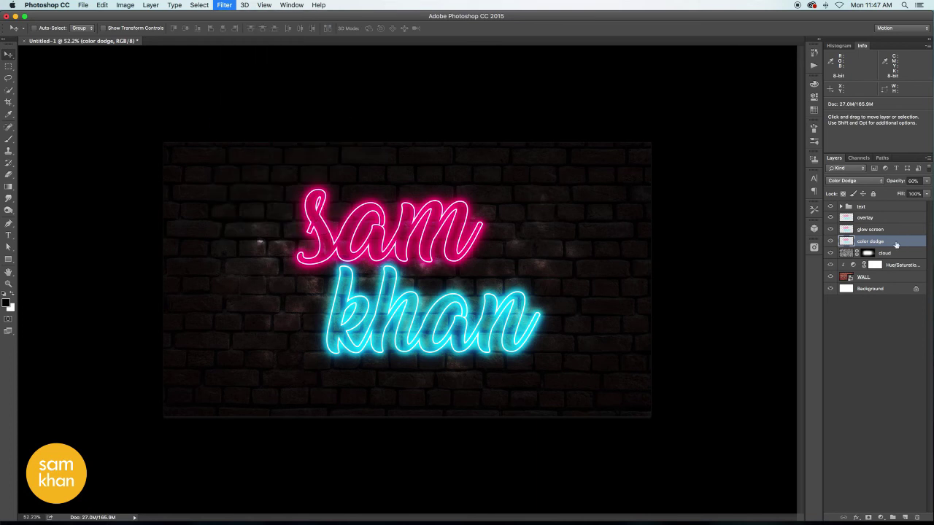
{"action": "right_click", "coordinate": [891, 244]}
{"action": "left_click", "coordinate": [802, 435]}
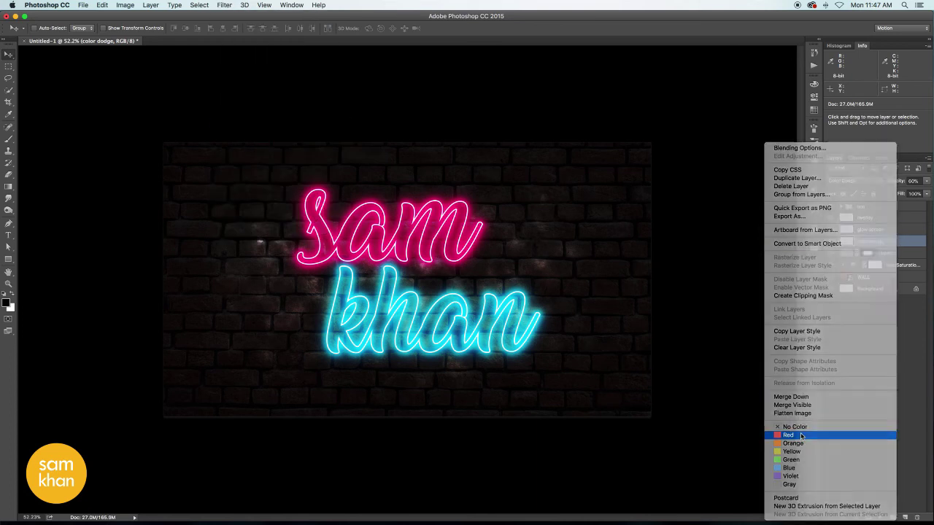
Step: Set up a Gaussian Blur on color dodge with a radius of about 126.8 pixels
{"action": "left_click", "coordinate": [224, 5]}
{"action": "mouse_move", "coordinate": [228, 113]}
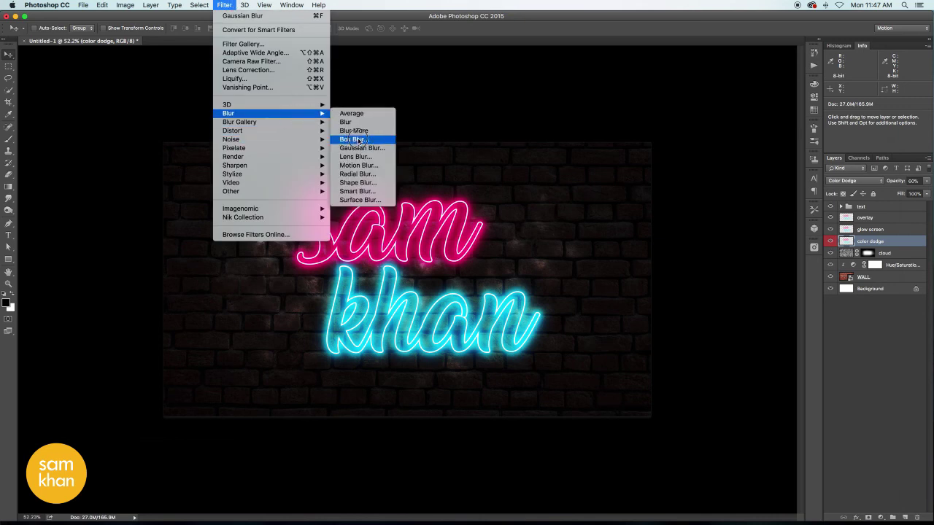
{"action": "left_click", "coordinate": [361, 148]}
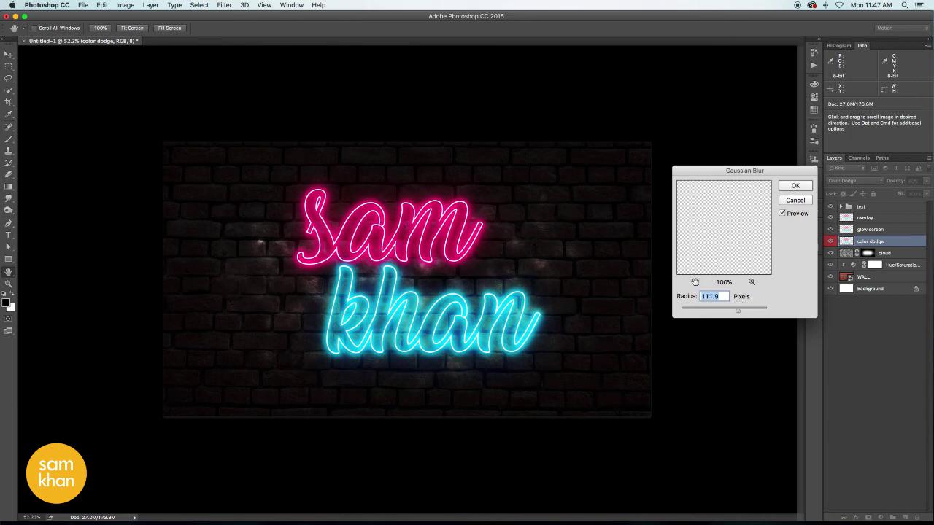
{"action": "left_click", "coordinate": [695, 282]}
{"action": "left_click", "coordinate": [696, 281]}
{"action": "left_click_drag", "start_coordinate": [727, 243], "coordinate": [745, 246]}
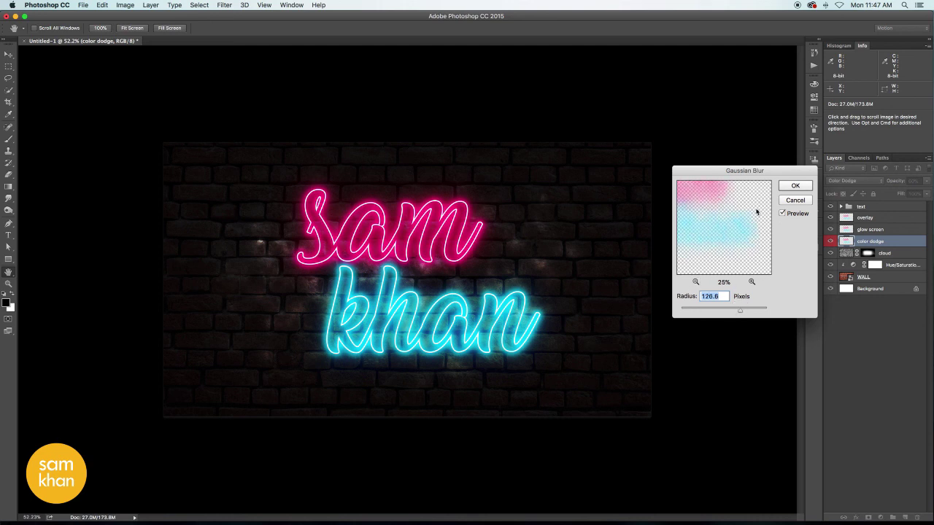
Step: Apply the 126.8 px blur and toggle the glow layers' visibility to compare them
{"action": "key", "text": "Return"}
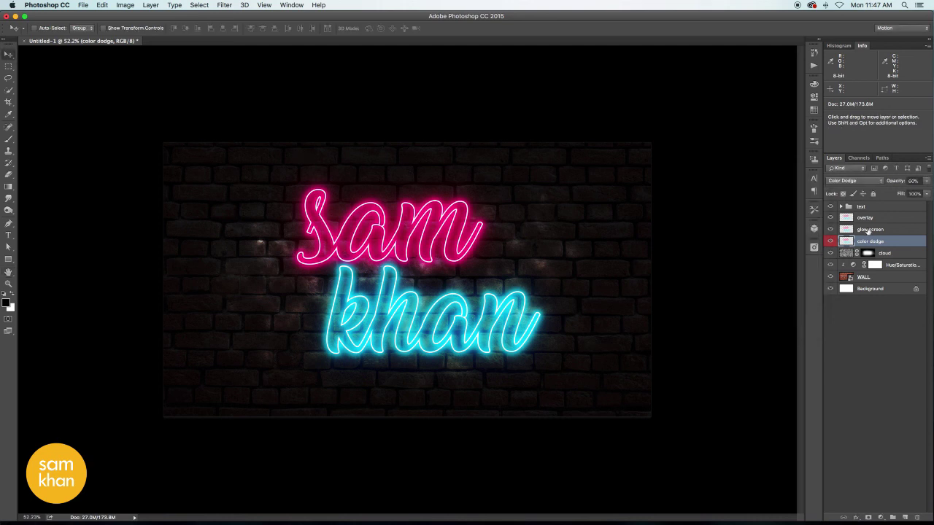
{"action": "left_click", "coordinate": [829, 241]}
{"action": "left_click", "coordinate": [830, 240]}
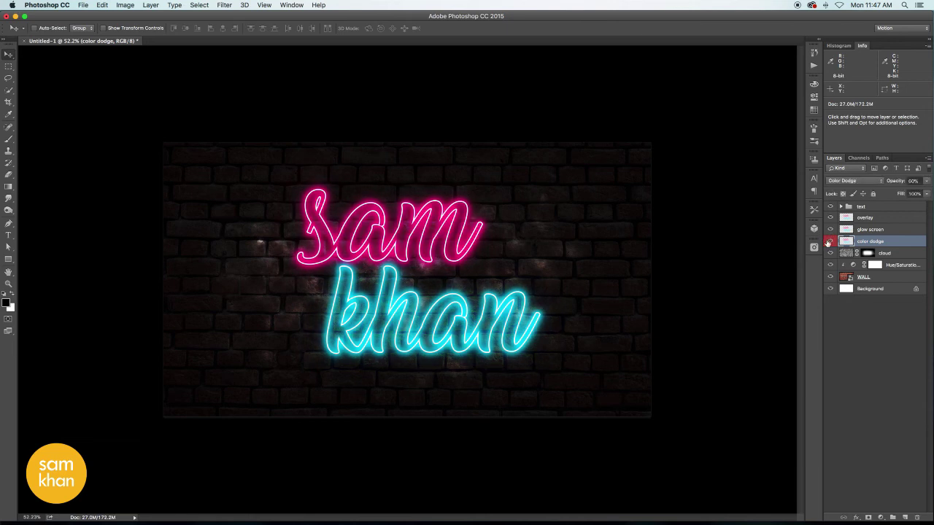
{"action": "left_click", "coordinate": [883, 230]}
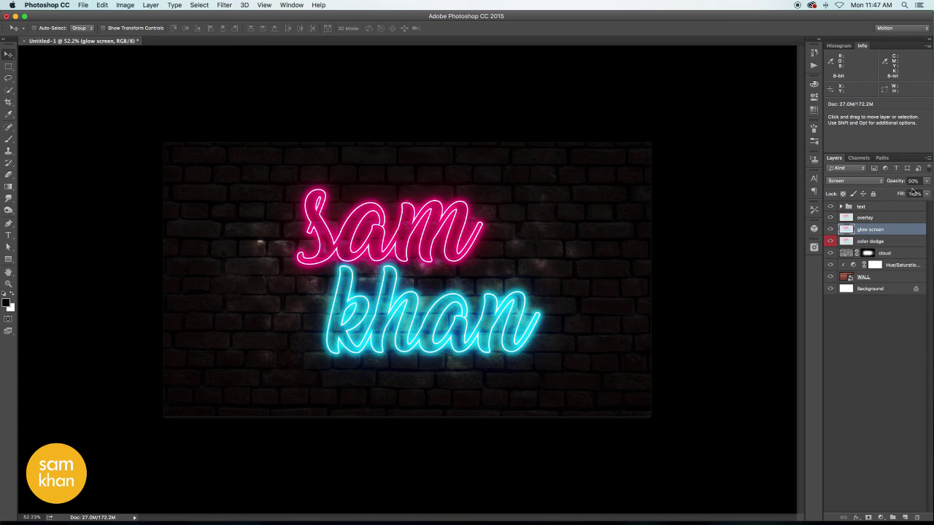
{"action": "left_click", "coordinate": [898, 218]}
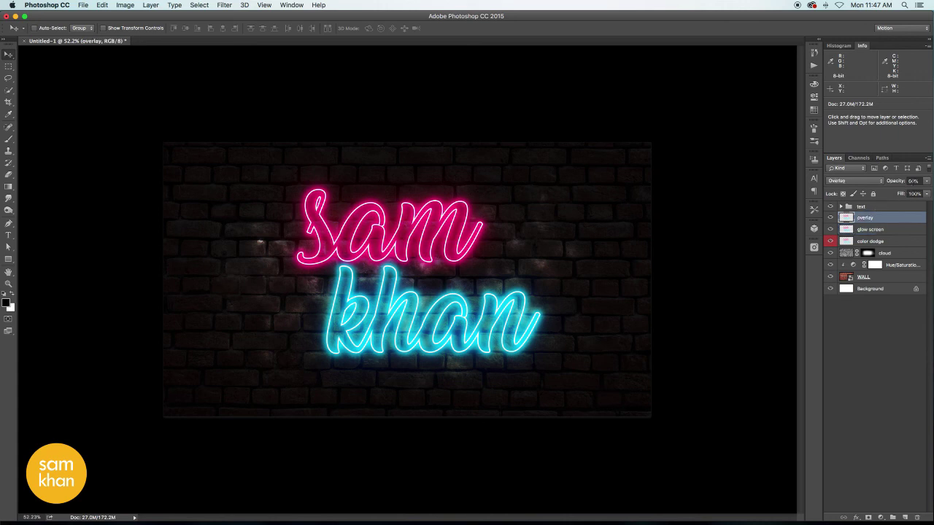
{"action": "left_click", "coordinate": [830, 217]}
{"action": "left_click", "coordinate": [830, 218]}
{"action": "left_click", "coordinate": [830, 230]}
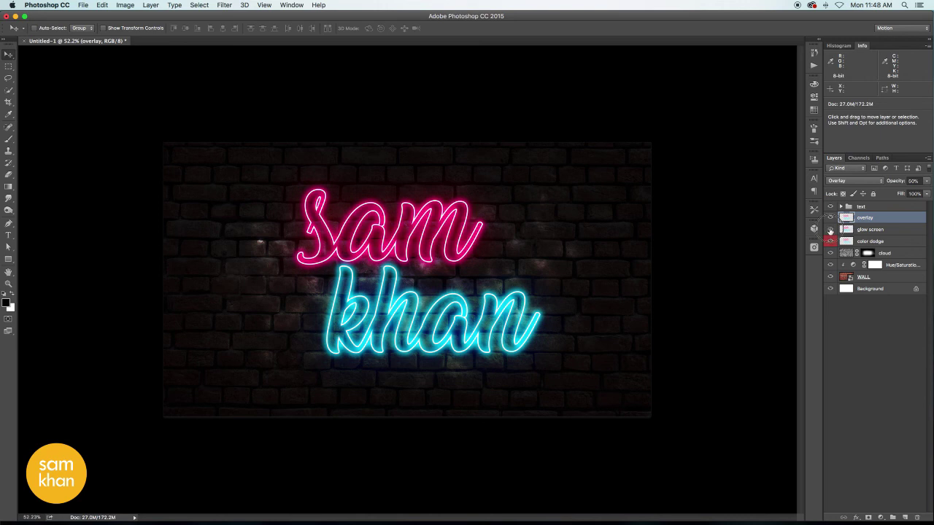
{"action": "left_click", "coordinate": [829, 230]}
Step: Reposition the color dodge glow and add a new Layer 1 above the text group
{"action": "left_click", "coordinate": [866, 240]}
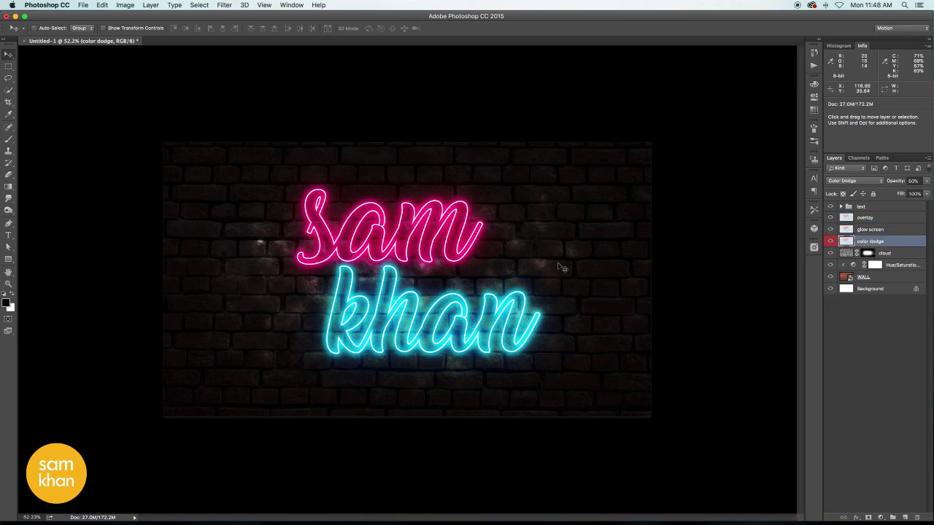
{"action": "left_click_drag", "start_coordinate": [552, 286], "coordinate": [560, 294]}
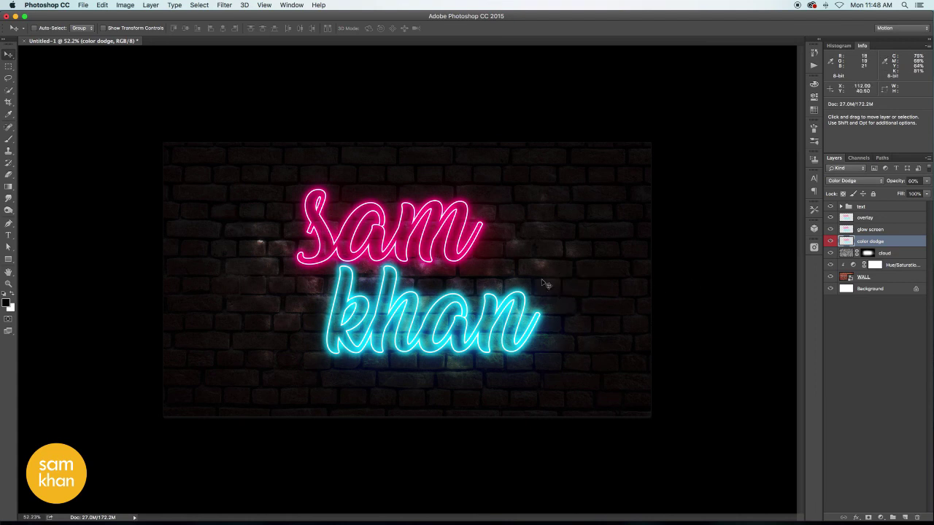
{"action": "left_click_drag", "start_coordinate": [561, 293], "coordinate": [525, 284]}
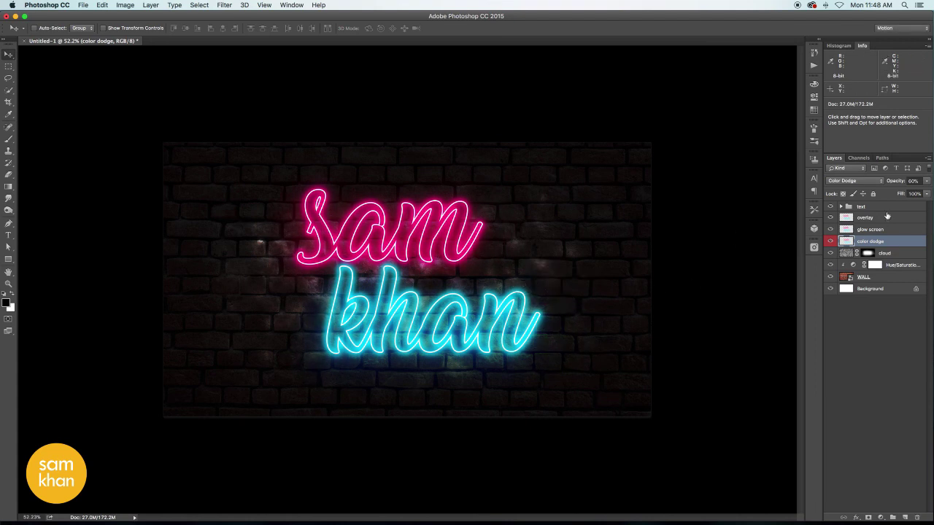
{"action": "left_click", "coordinate": [884, 208]}
{"action": "left_click", "coordinate": [905, 516]}
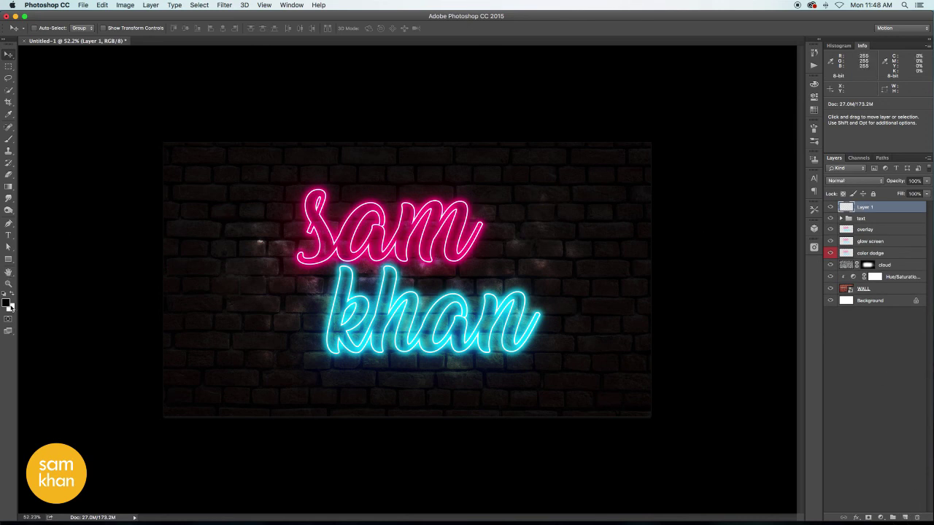
Step: Paint a black vignette on Layer 1 with a soft brush enlarged to 2486 pixels
{"action": "left_click", "coordinate": [10, 140]}
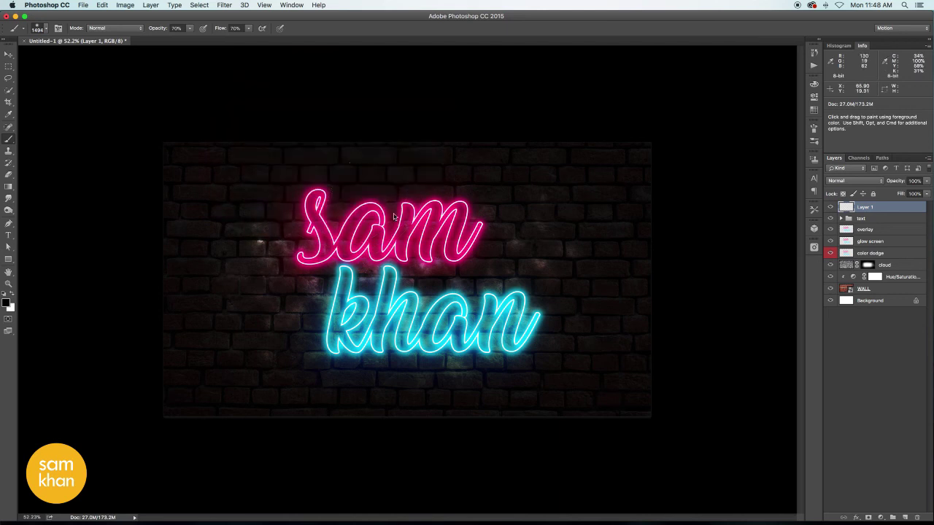
{"action": "scroll", "coordinate": [394, 217], "scroll_direction": "down", "scroll_amount": 3}
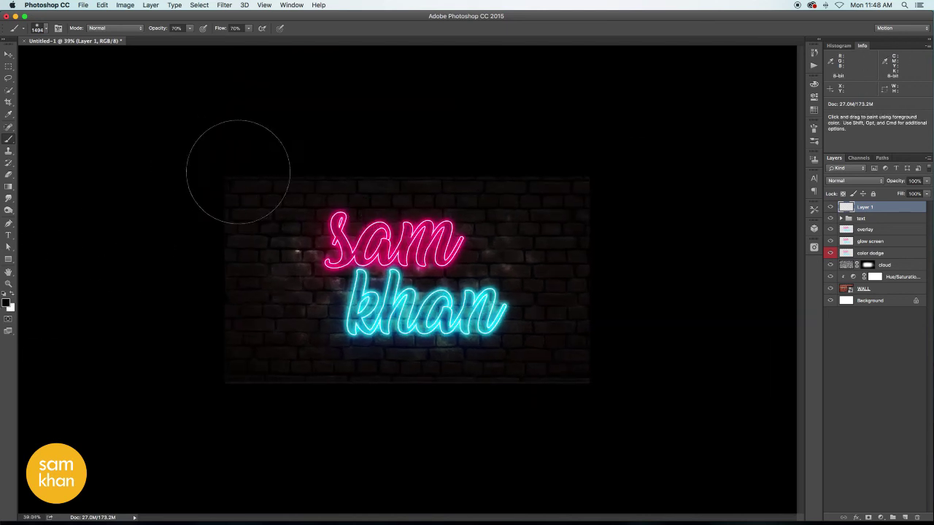
{"action": "mouse_move", "coordinate": [237, 172]}
{"action": "left_mouse_down"}
{"action": "mouse_move", "coordinate": [229, 151]}
{"action": "mouse_move", "coordinate": [490, 138]}
{"action": "mouse_move", "coordinate": [499, 165]}
{"action": "left_mouse_up"}
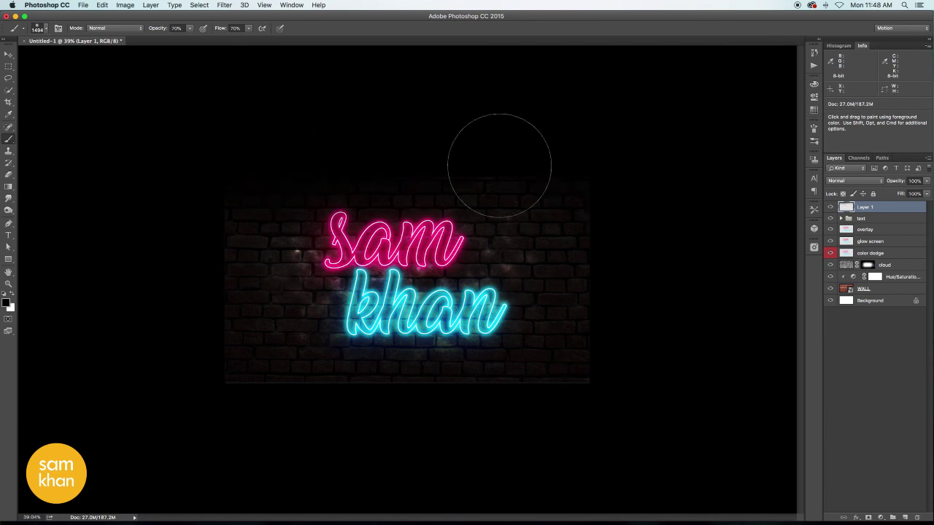
{"action": "left_click_drag", "start_coordinate": [519, 198], "coordinate": [570, 195]}
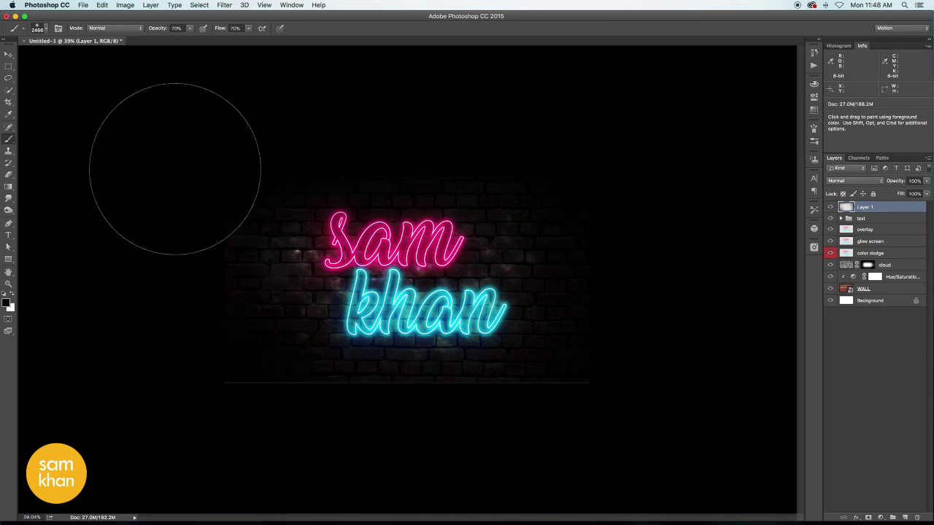
Step: Switch to Full Screen Mode with Menu Bar so the artwork sits on a grey surround
{"action": "key", "text": "v"}
{"action": "left_click", "coordinate": [514, 296]}
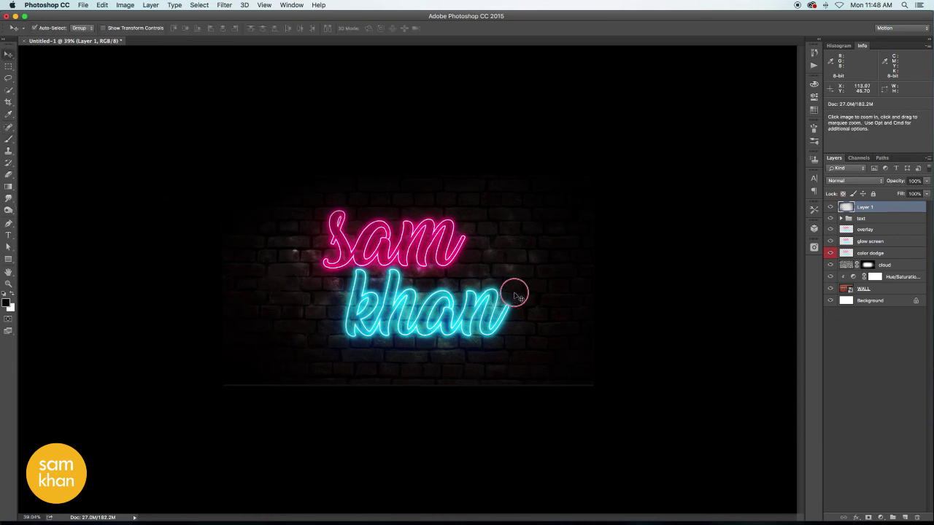
{"action": "key", "text": "f"}
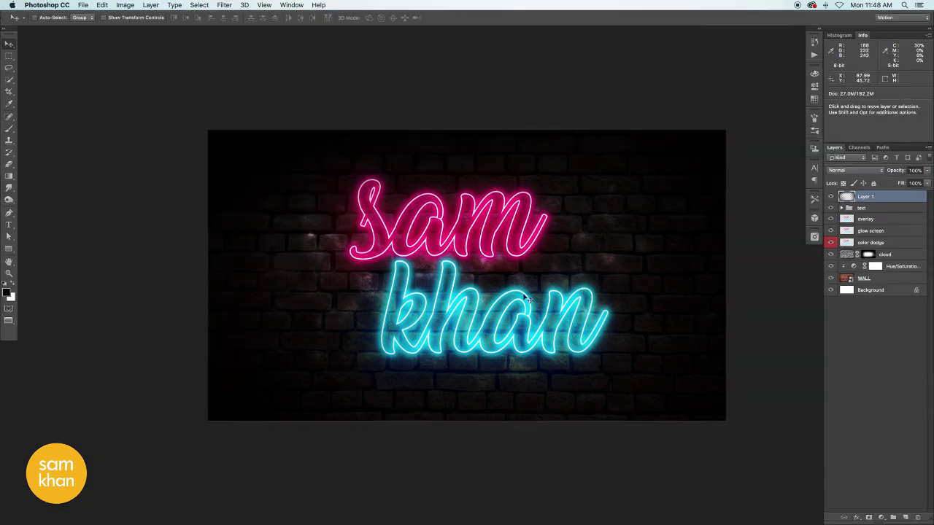
{"action": "scroll", "coordinate": [538, 302], "scroll_direction": "right", "scroll_amount": 5}
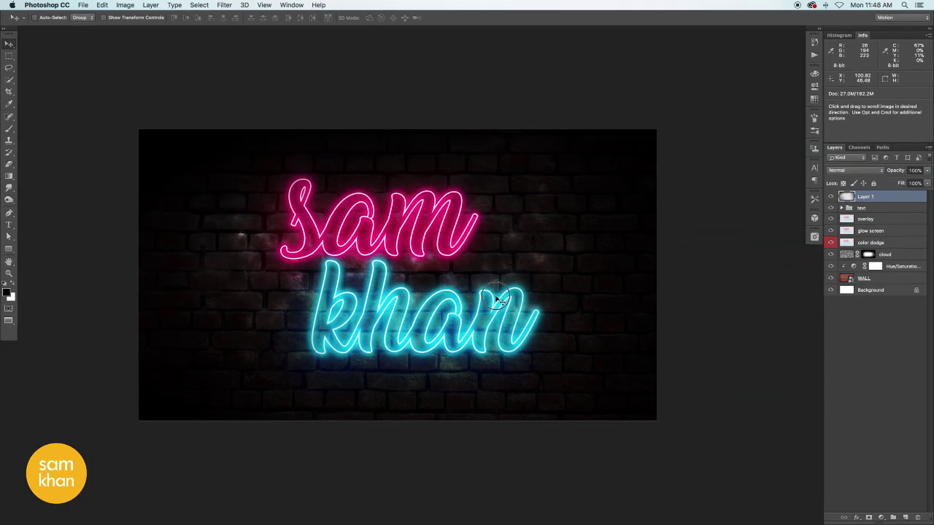
Step: Hide and reshow the cloud layer to compare the wall, then select it
{"action": "left_click", "coordinate": [830, 254]}
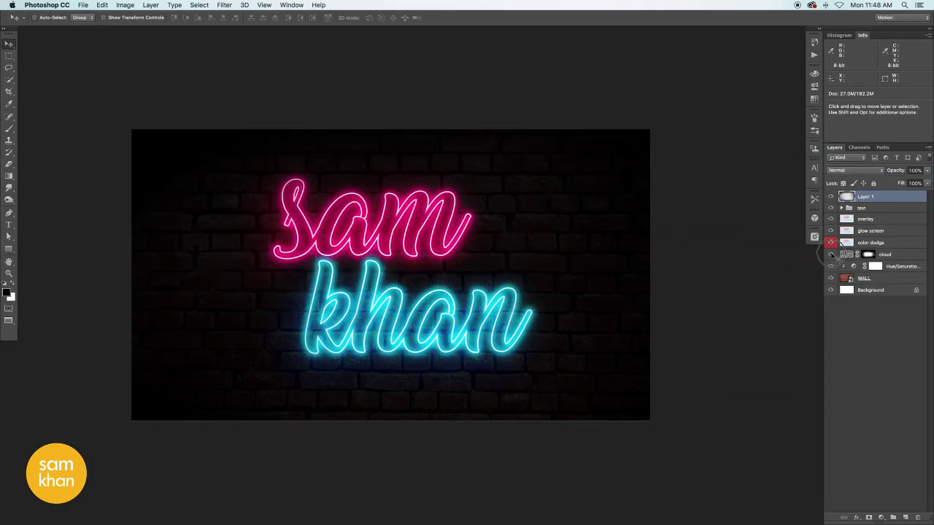
{"action": "left_click", "coordinate": [830, 254]}
{"action": "left_click", "coordinate": [884, 254]}
Step: Brush more black onto the cloud layer's mask with a 1422 px brush, then zoom in
{"action": "scroll", "coordinate": [573, 230], "scroll_direction": "right", "scroll_amount": 4}
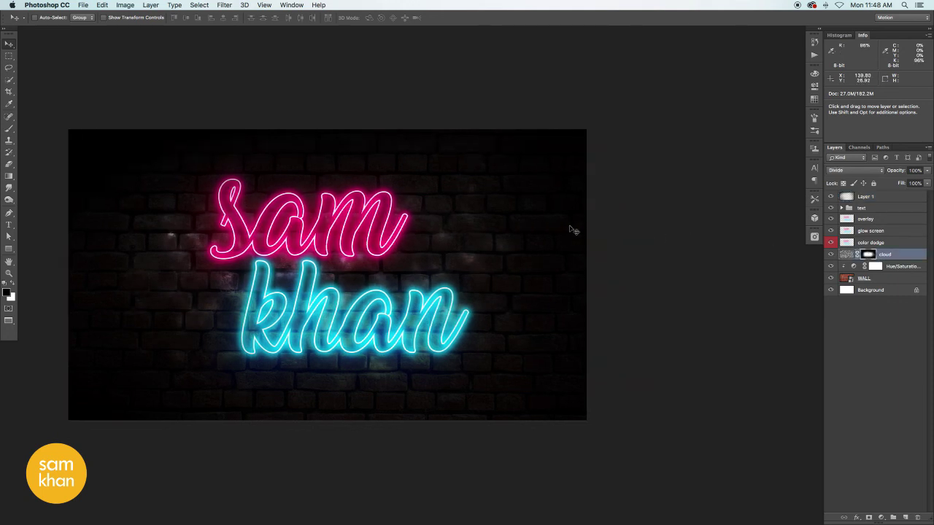
{"action": "left_click", "coordinate": [11, 130]}
{"action": "scroll", "coordinate": [223, 150], "scroll_direction": "left", "scroll_amount": 4}
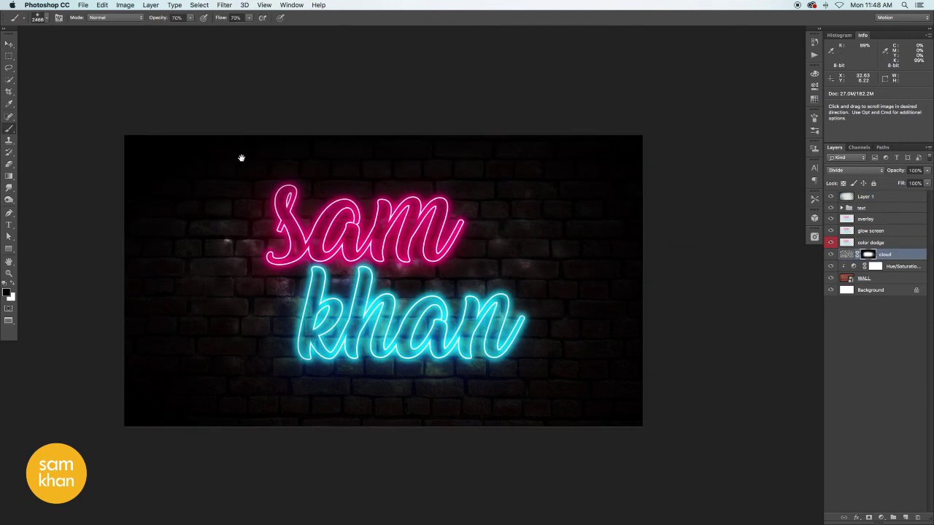
{"action": "left_click_drag", "start_coordinate": [225, 243], "coordinate": [221, 243]}
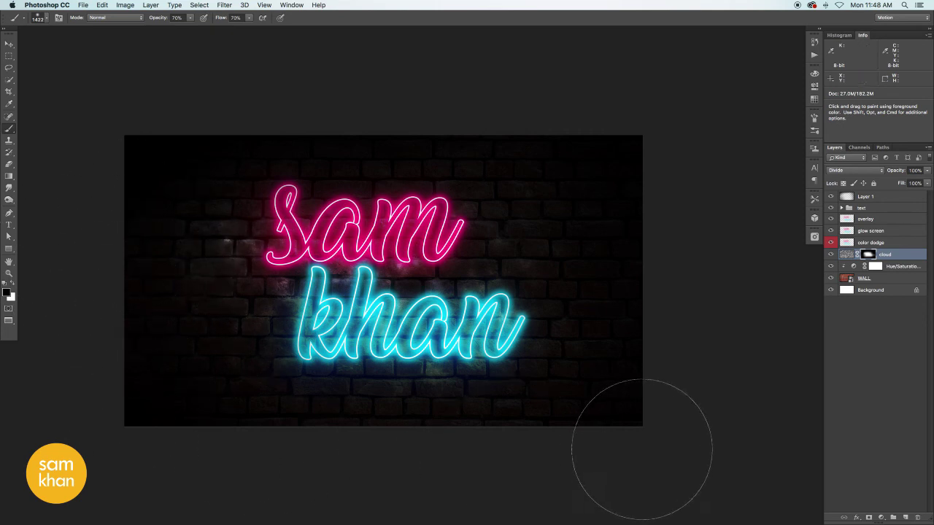
{"action": "key", "text": "v"}
{"action": "key", "text": "super+plus"}
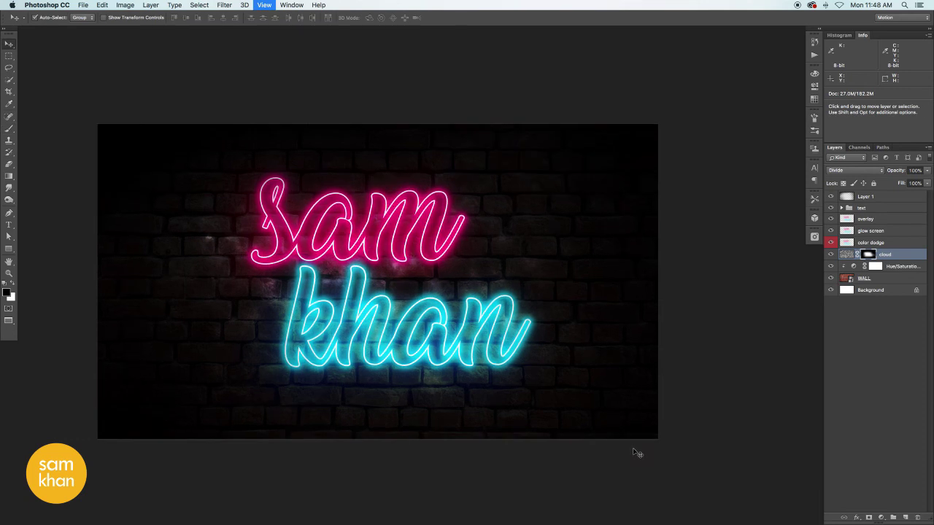
Step: Hide all panels and show the zoomed-in neon sign in plain Full Screen Mode on black
{"action": "key", "text": "super+plus"}
{"action": "key", "text": "Tab"}
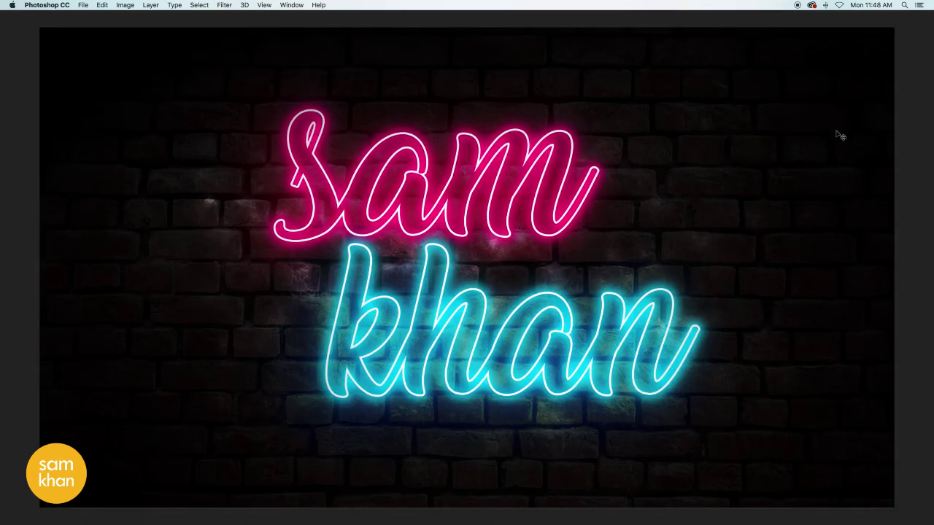
{"action": "key", "text": "f"}
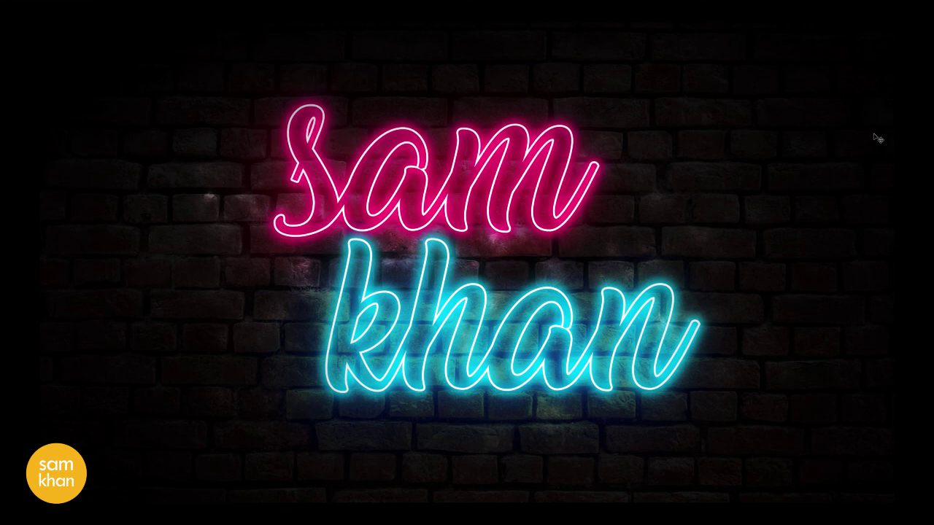
{"action": "key", "text": "super+plus"}
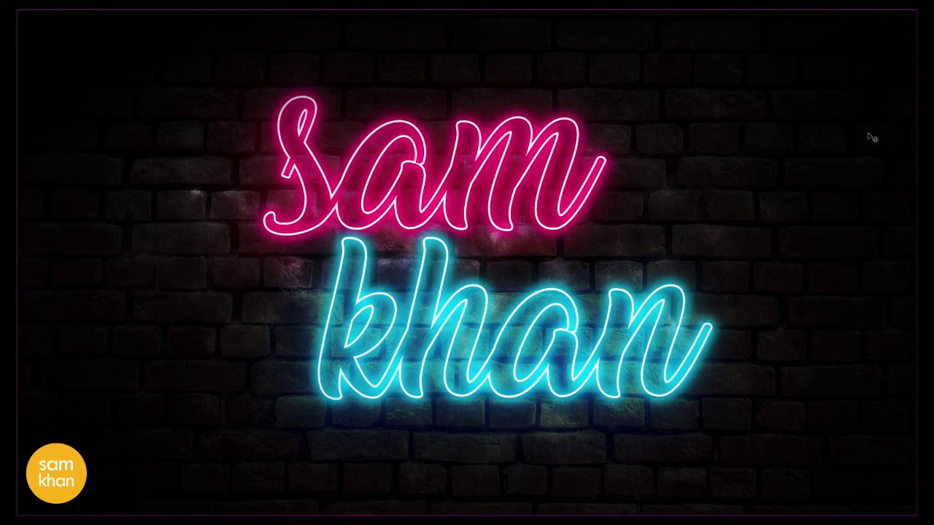